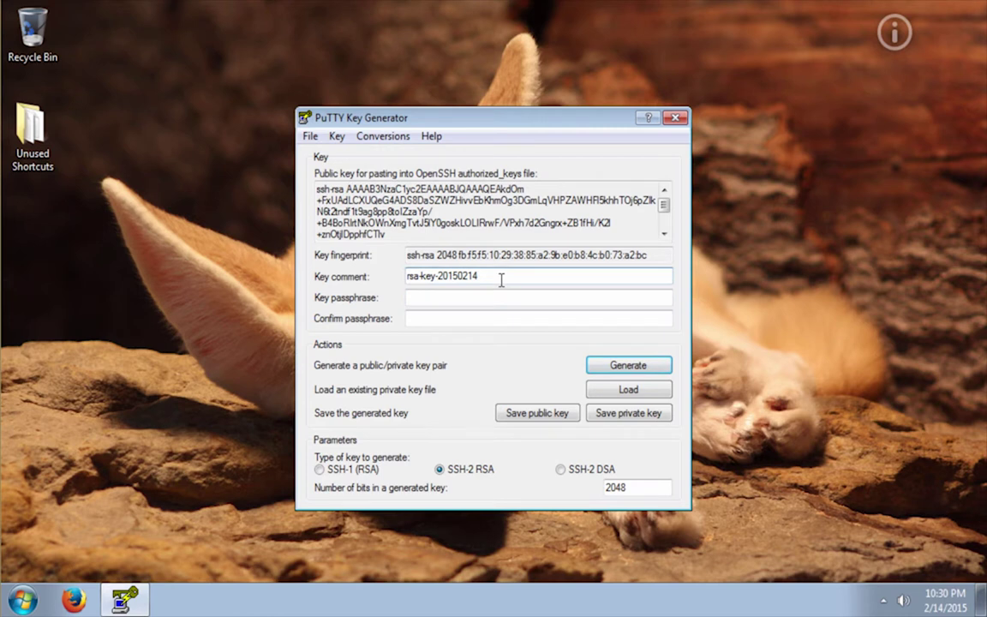
Replace the key comment with the user@machine identifier and save the private key
left_click_drag(498, 278, 394, 277)
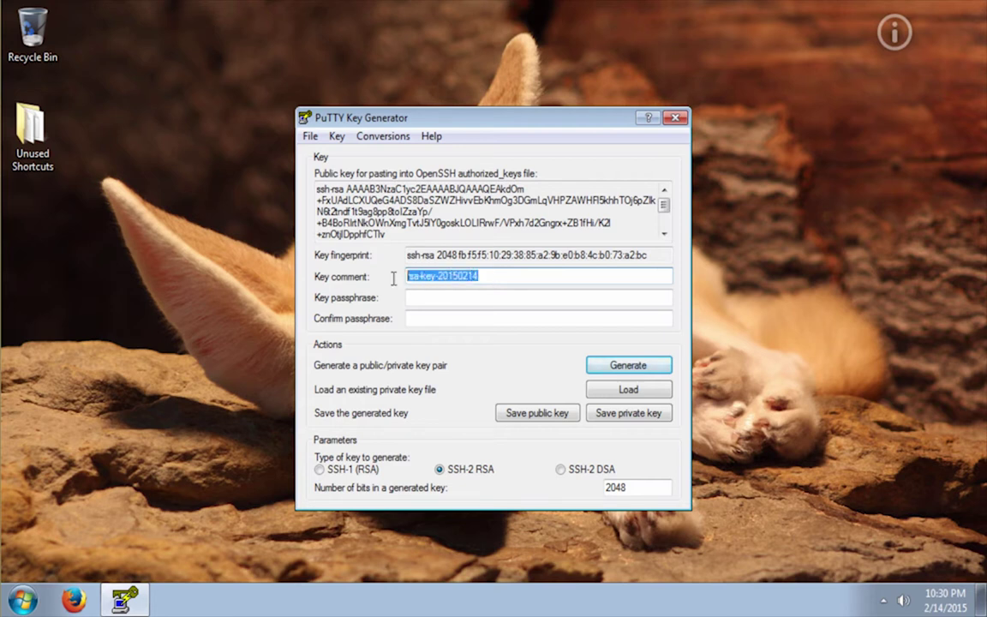
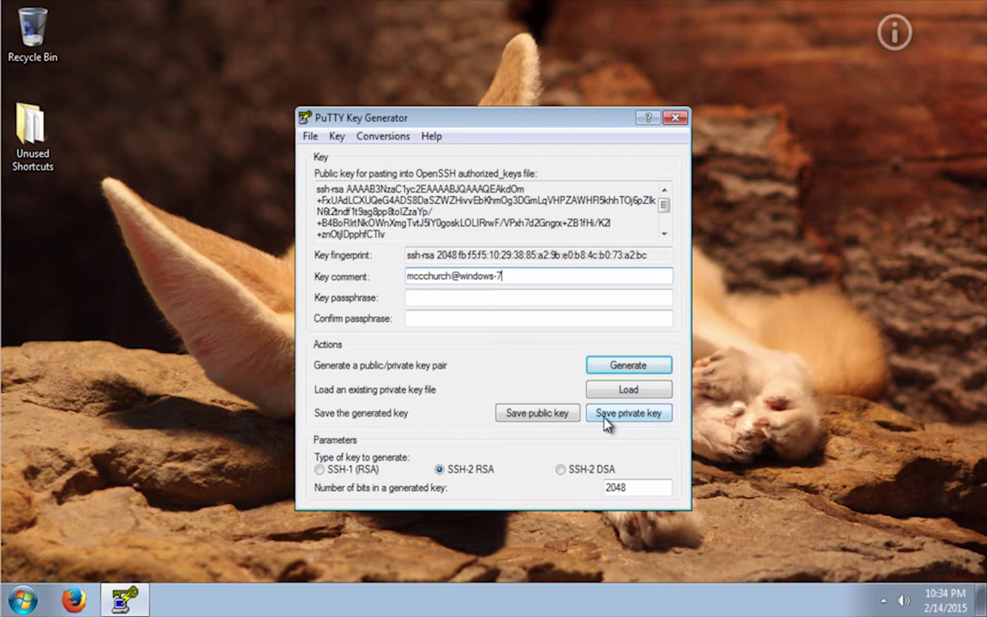
left_click(607, 419)
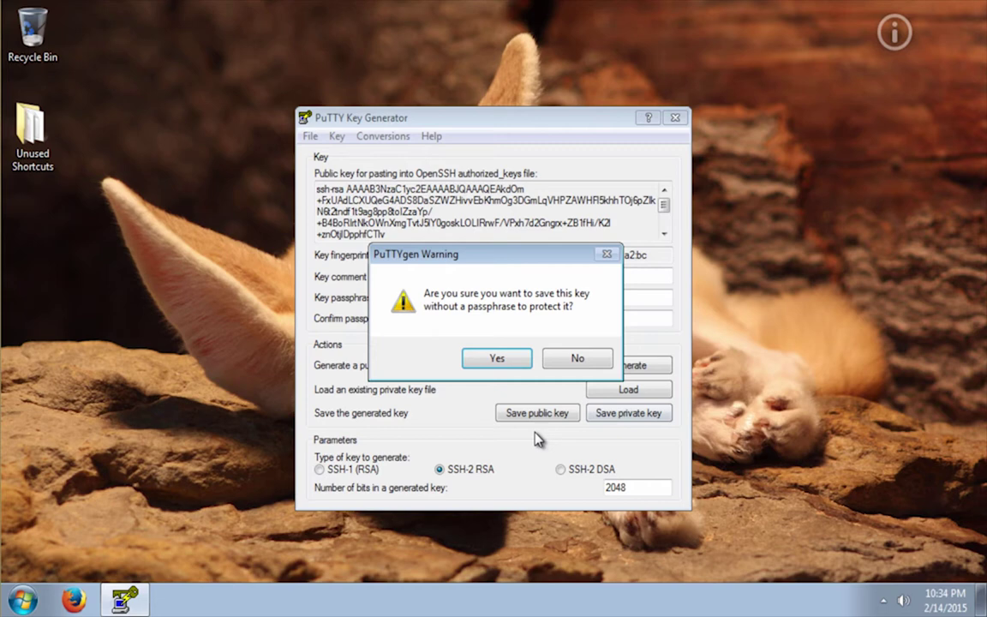
Accept saving without a passphrase and create a Key Files folder under C:\Users\User
left_click(499, 359)
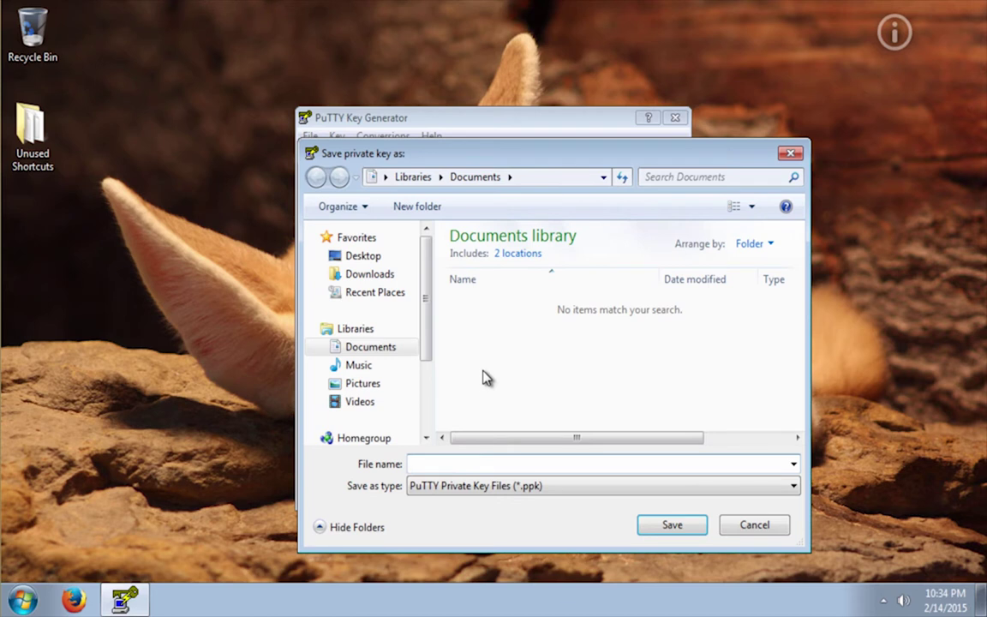
scroll(432, 403, "down", 2)
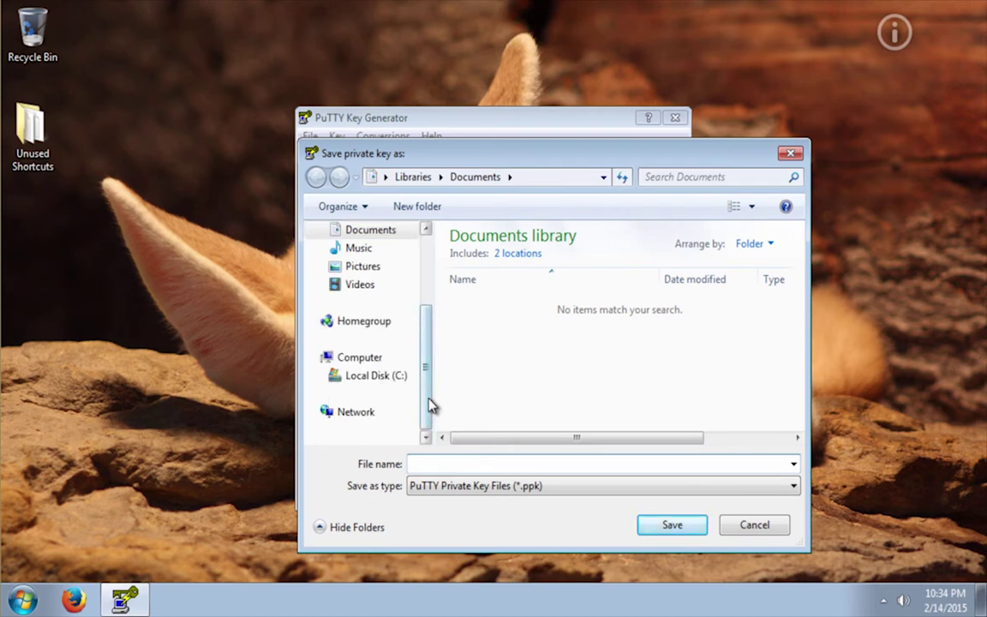
left_click(323, 375)
left_click(332, 392)
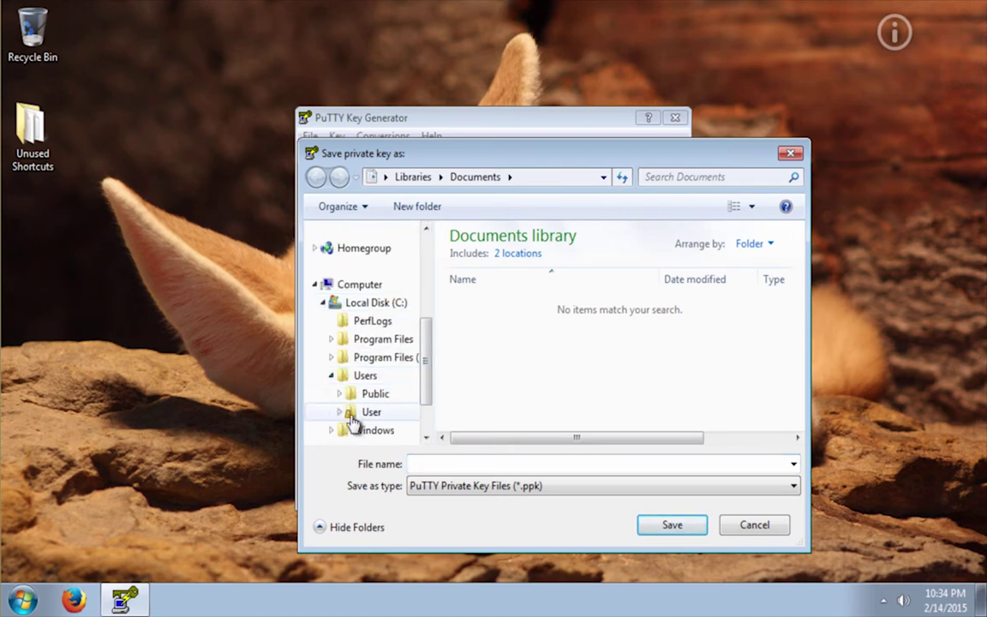
left_click(360, 413)
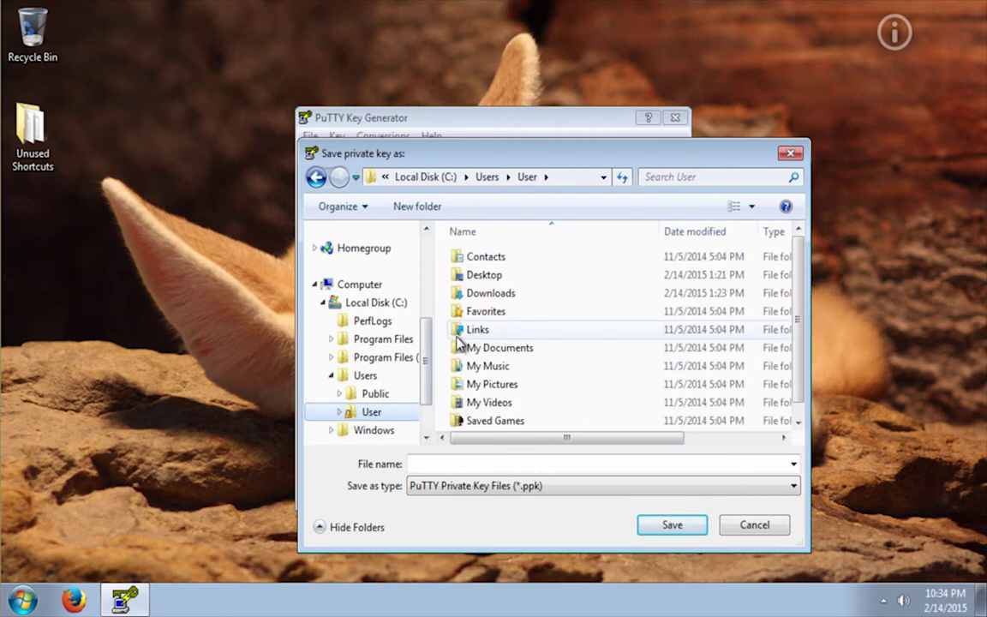
left_click(432, 214)
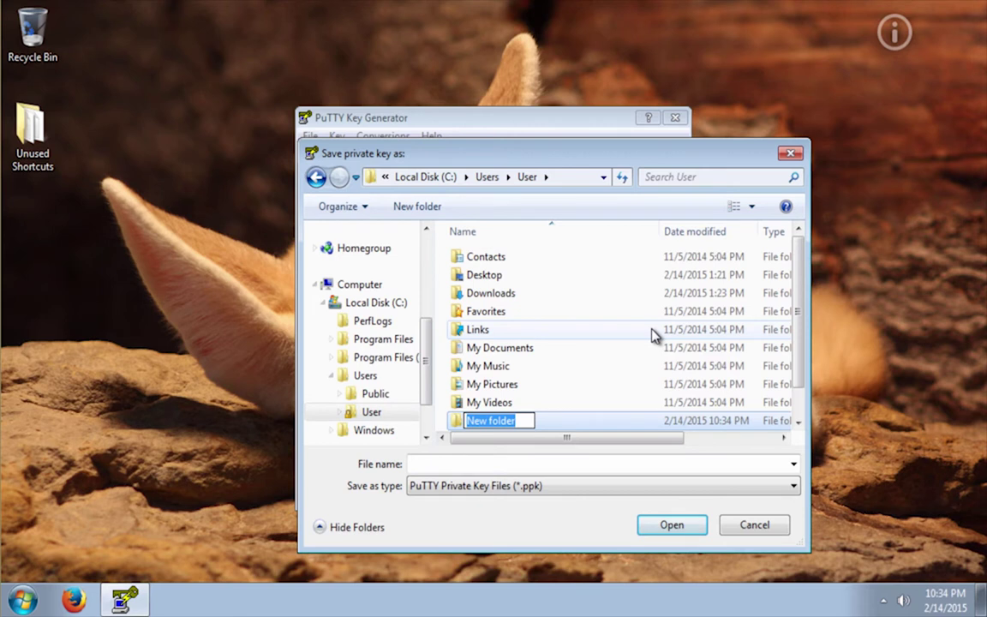
type("Key File")
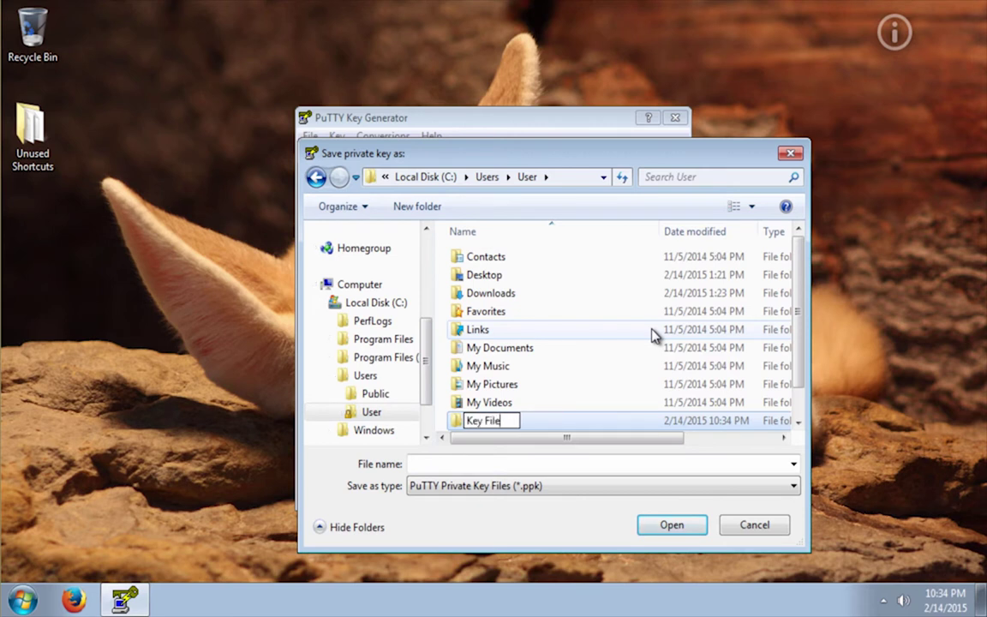
type("s")
key("Return")
Save the private key as id_rsa.ppk inside the Key Files folder
double_click(529, 331)
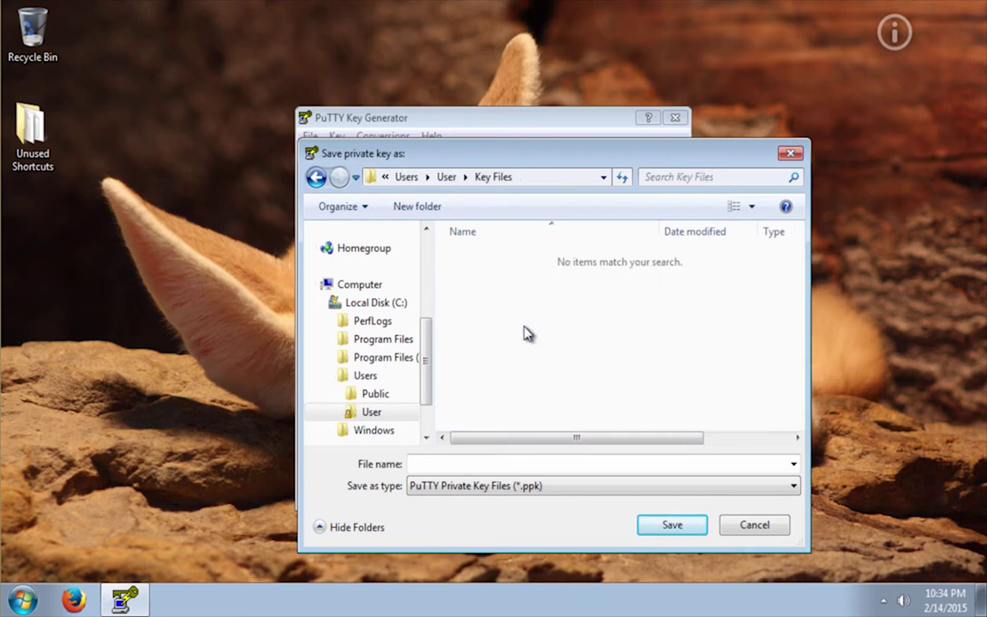
left_click(495, 464)
type("id_rsa.ppk")
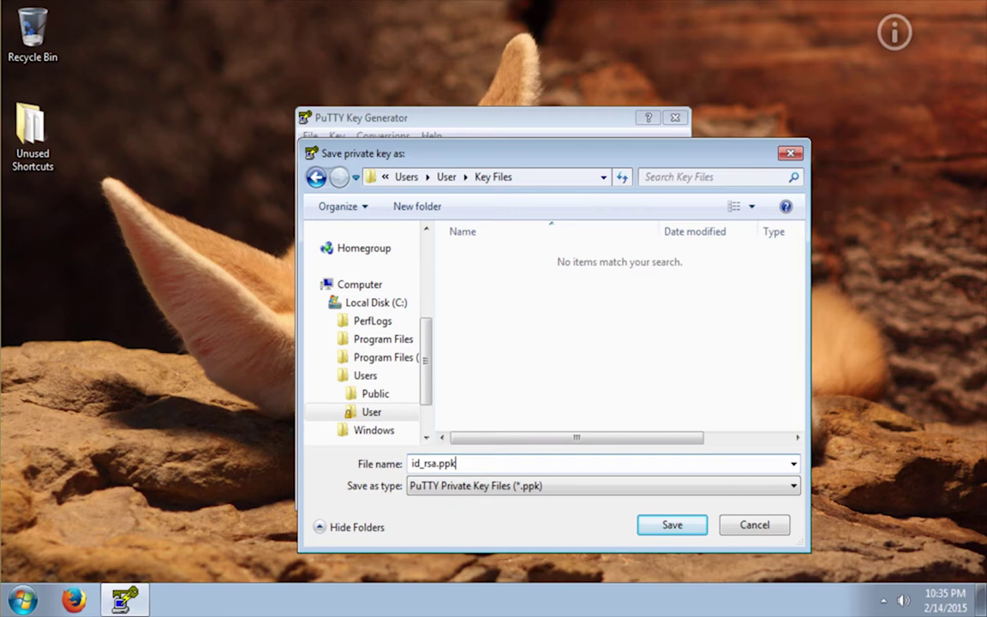
left_click(673, 526)
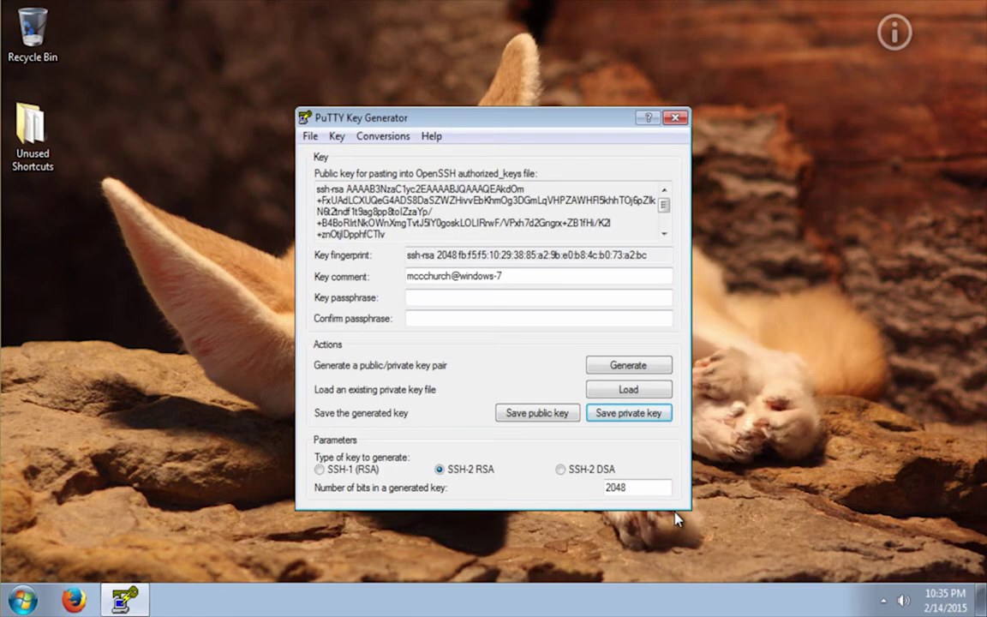
Launch PuTTY and load the saved MCC session
left_click(24, 600)
left_click(73, 351)
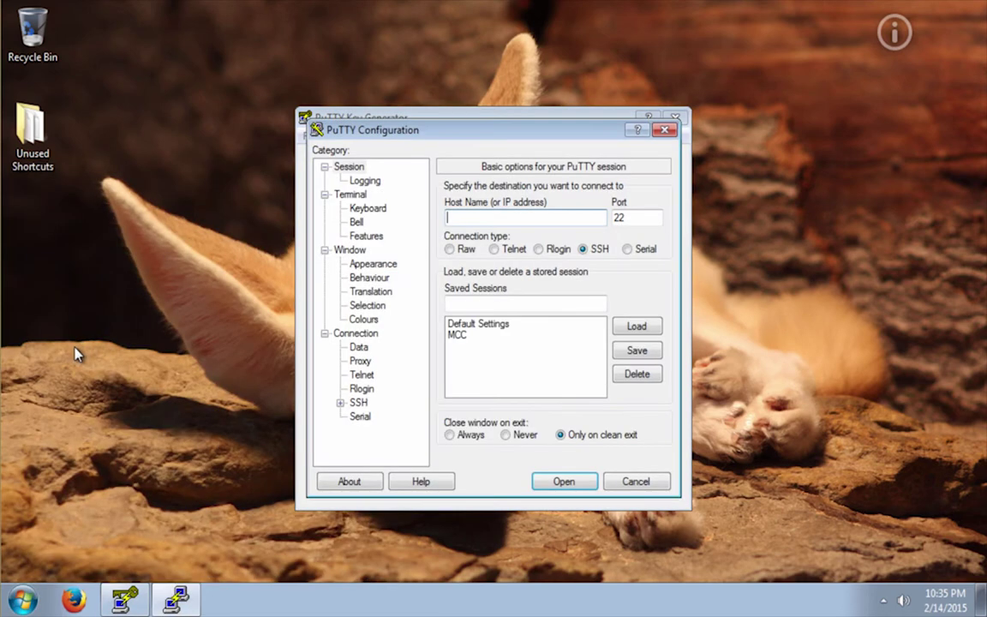
left_click_drag(513, 130, 419, 75)
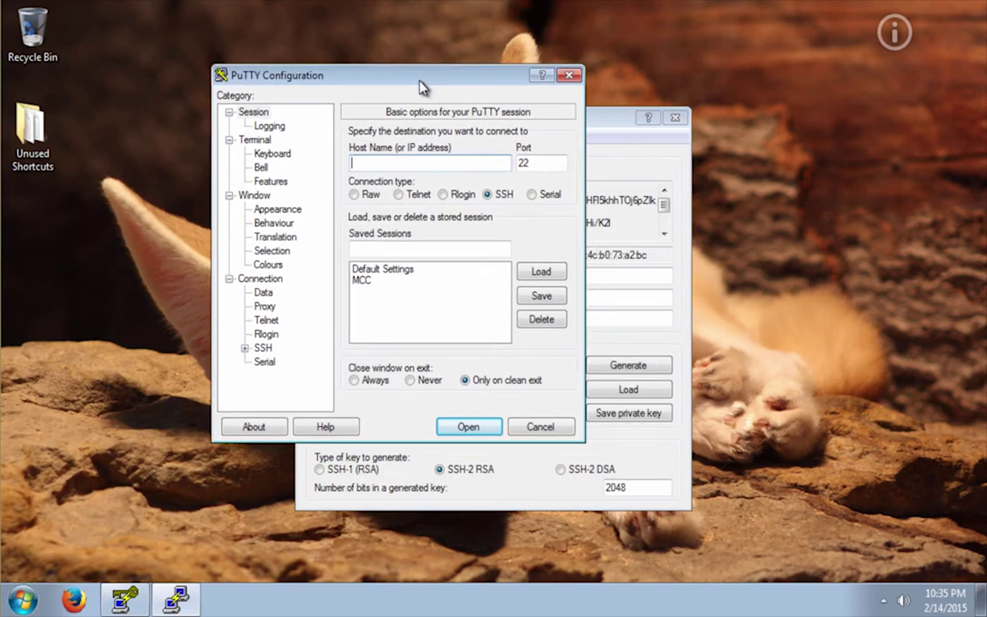
left_click(364, 281)
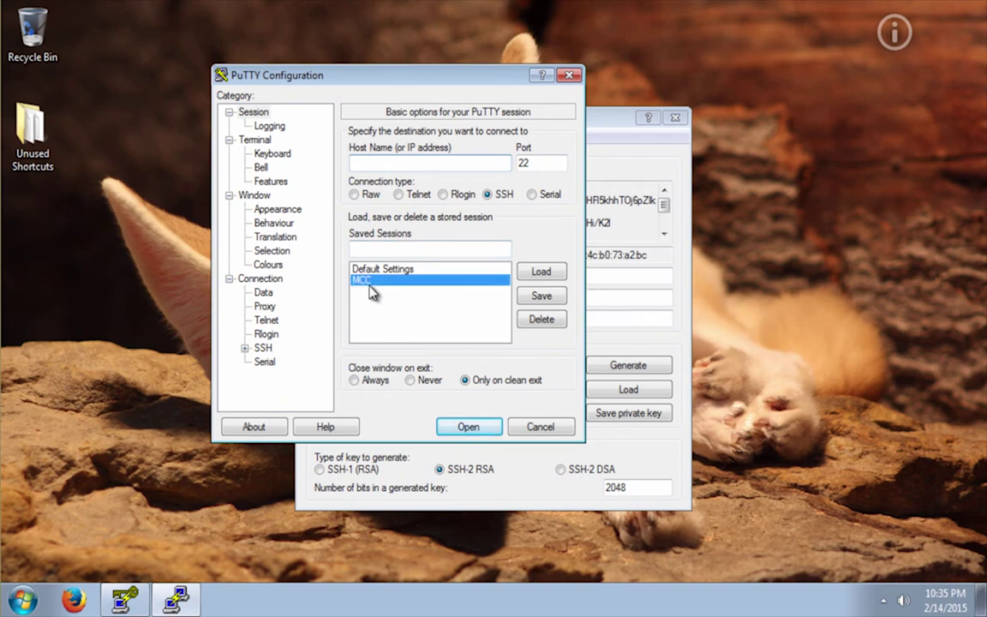
left_click(538, 273)
Connect, maximise the terminal, log in with the account password and clear the screen
left_click(469, 427)
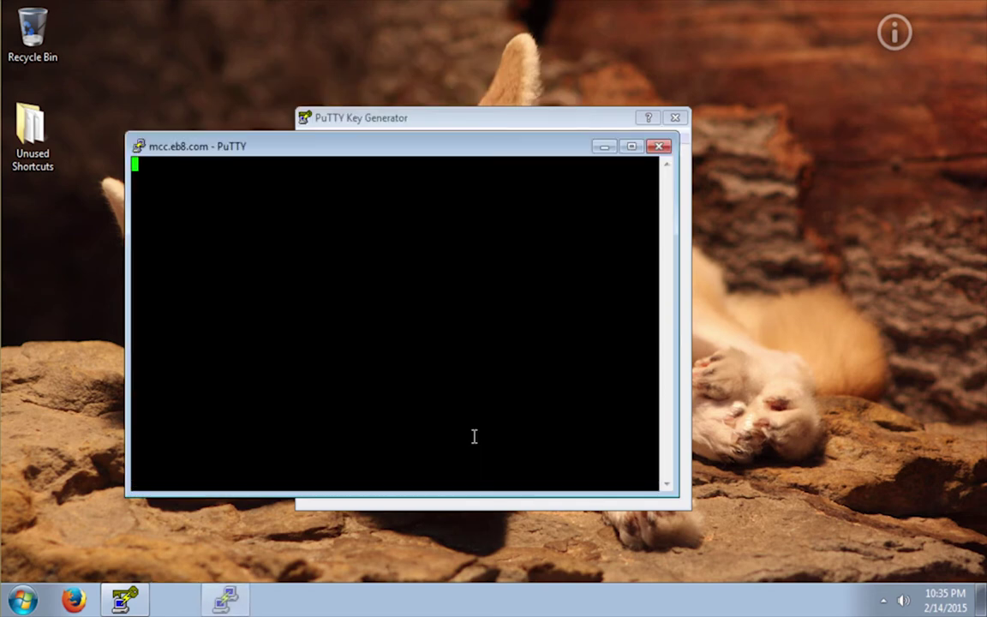
double_click(474, 148)
key("Return")
key("ctrl+l")
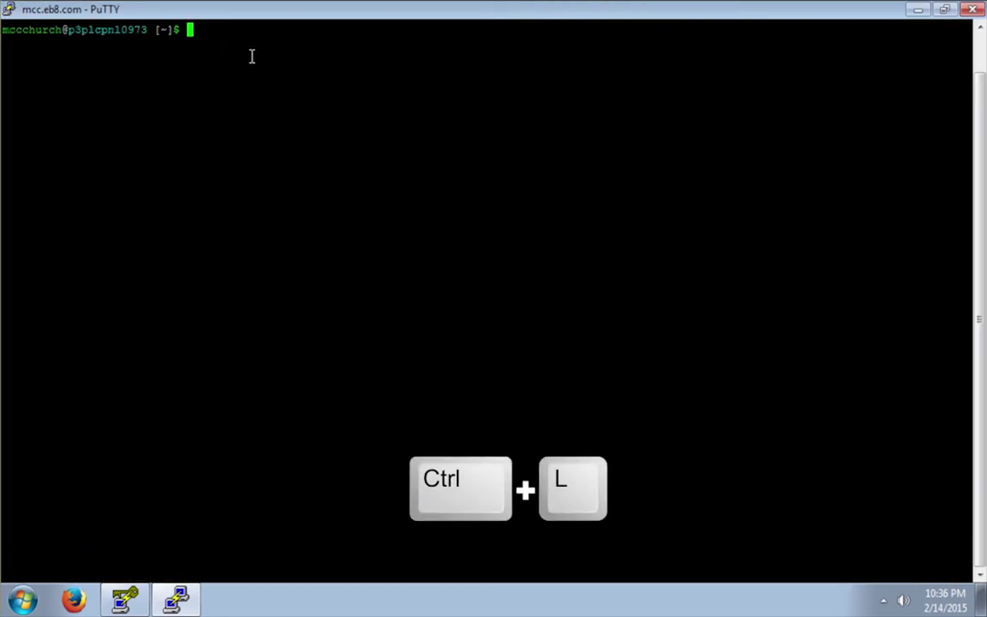
Copy the public key text from PuTTYgen
left_click(125, 600)
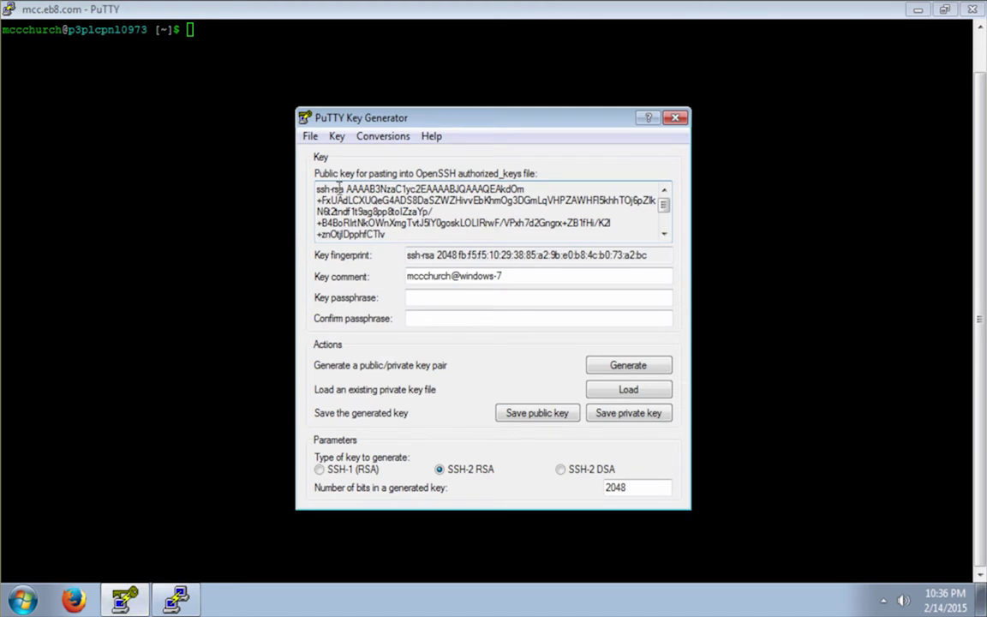
left_click_drag(317, 188, 399, 251)
right_click(370, 216)
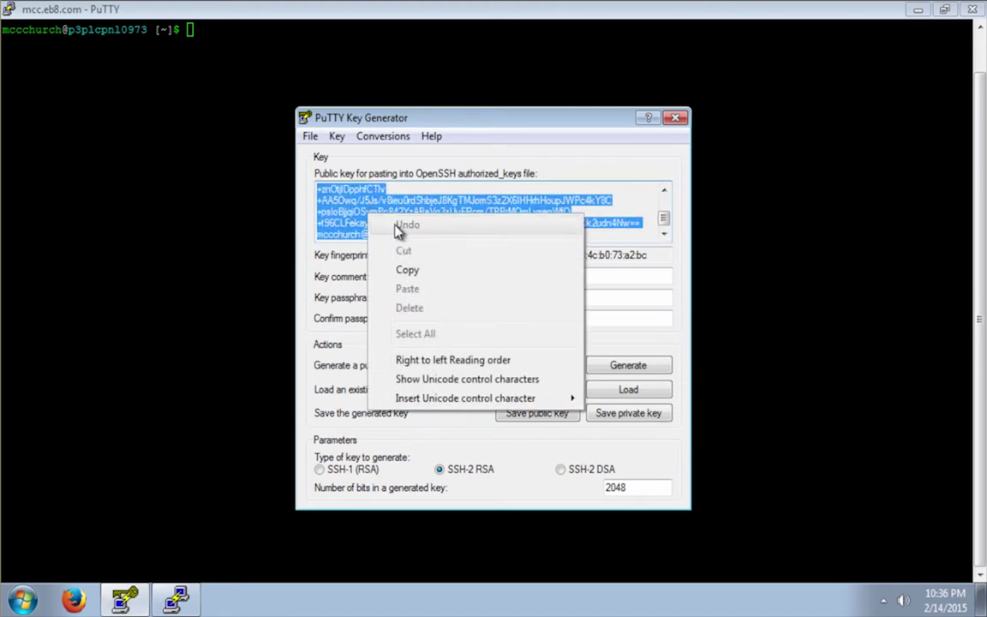
left_click(415, 271)
List the home directory with ll and change into ~/.ssh
left_click(267, 46)
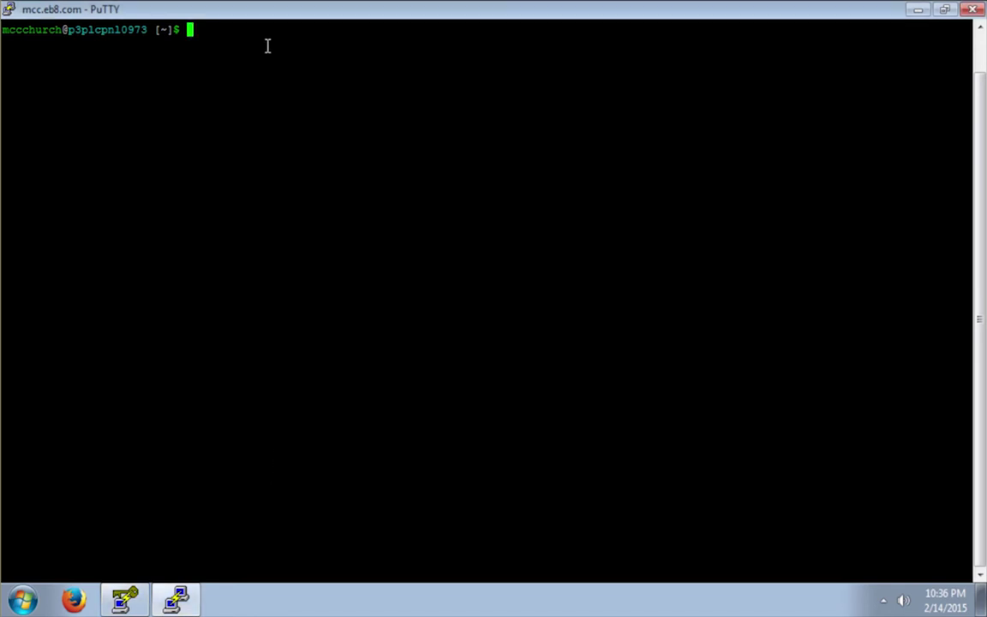
type("ll")
key("Return")
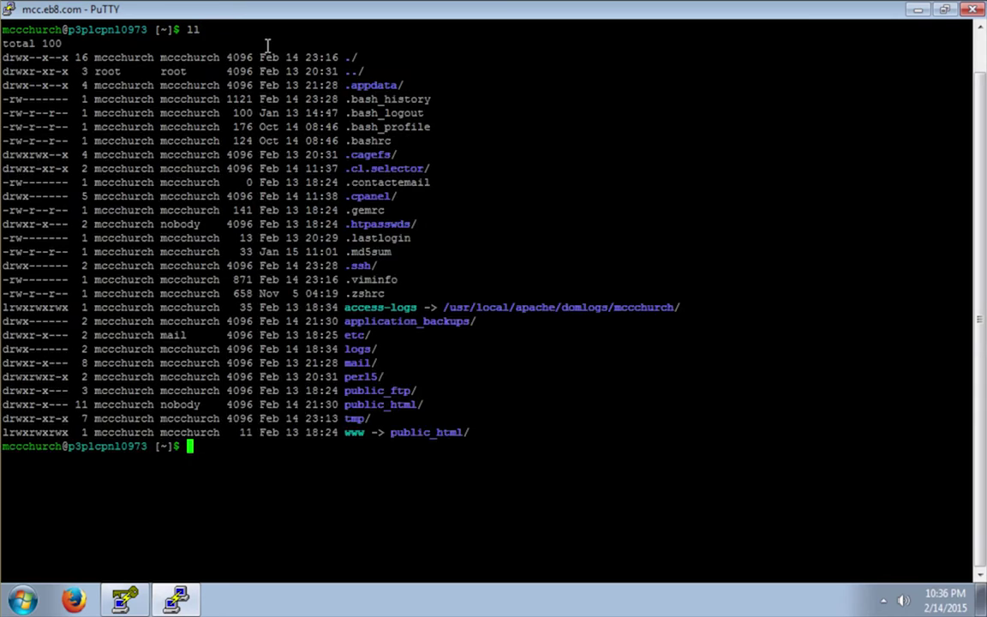
left_click_drag(346, 266, 373, 266)
type("cd .s")
key("Tab")
key("Return")
Clear the screen, list the empty ~/.ssh, and type vi authorized_keys
key("ctrl+l")
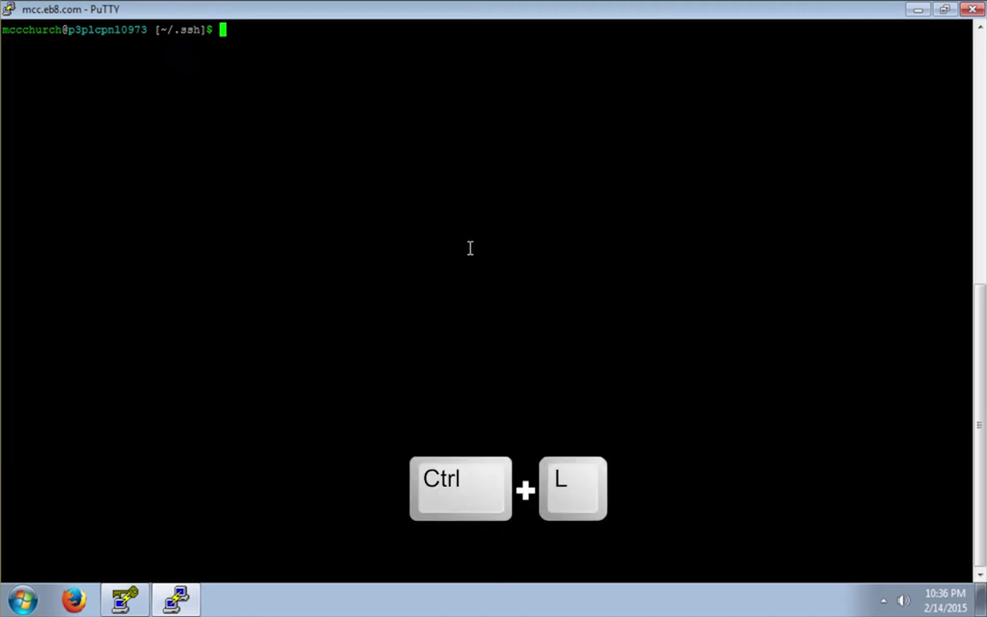
type("ll")
key("Return")
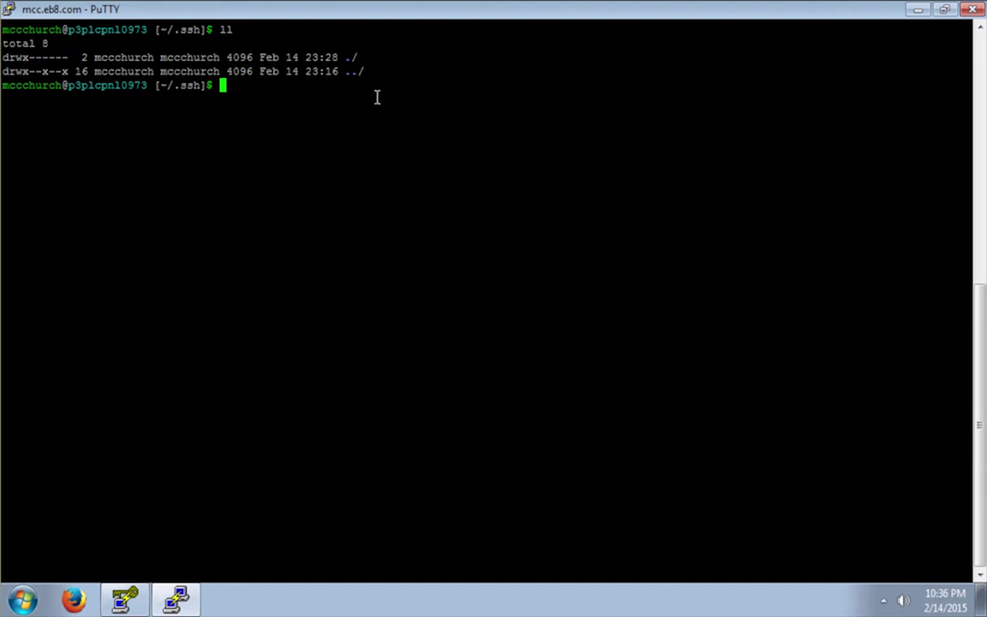
type("vi auth")
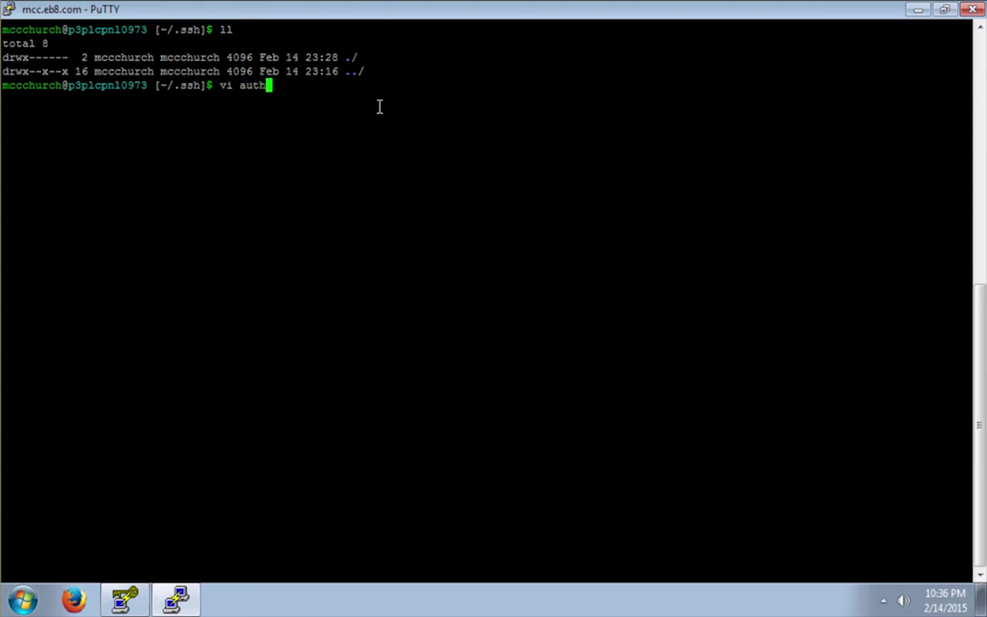
type("orized_keys")
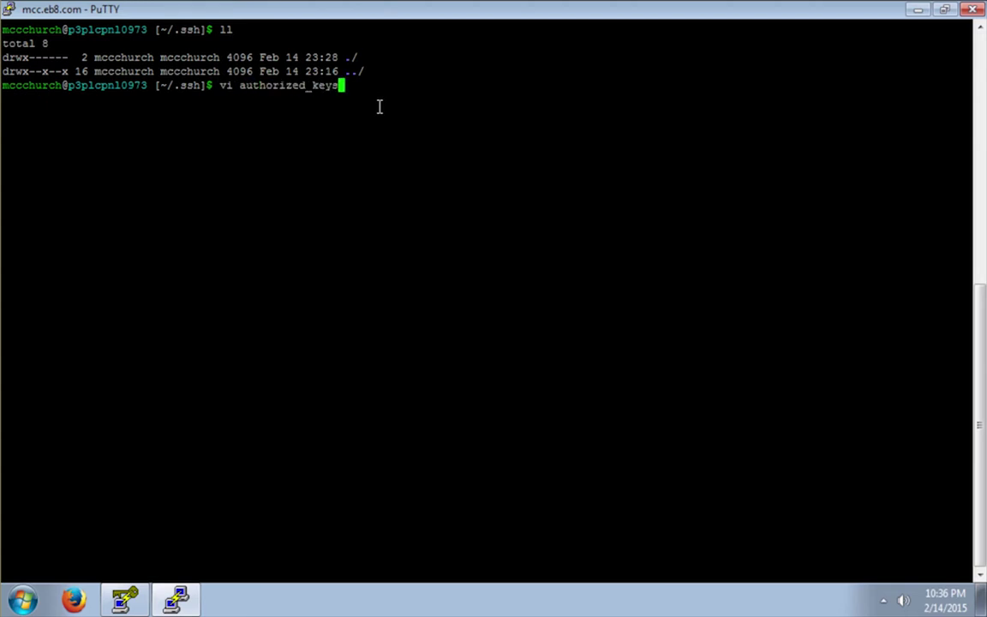
Paste the ssh-rsa public key into authorized_keys in vi, save with :wq, and clear the screen
key("Return")
key("i")
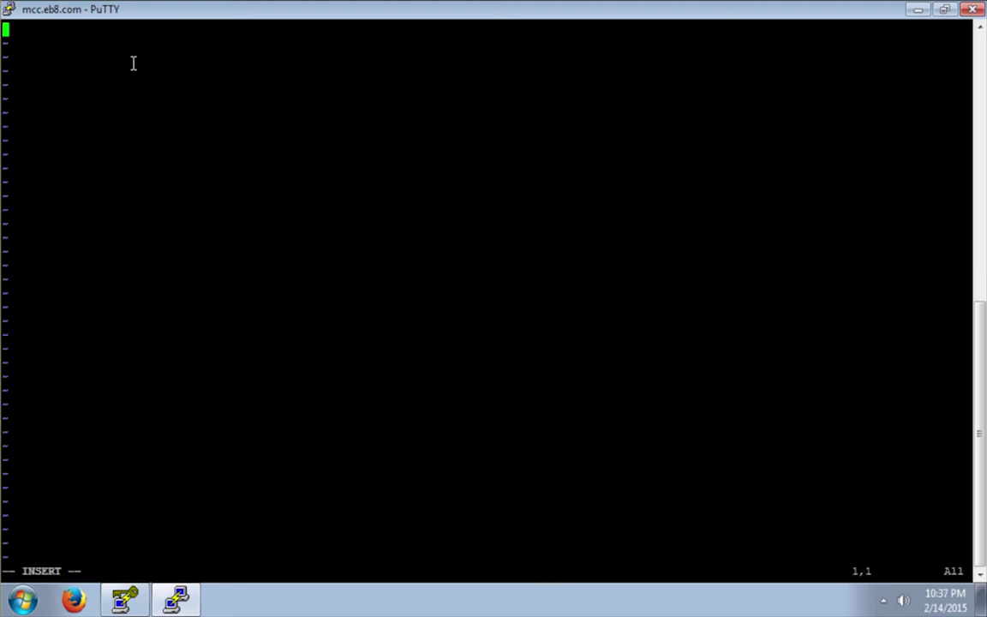
key("ctrl+shift+v")
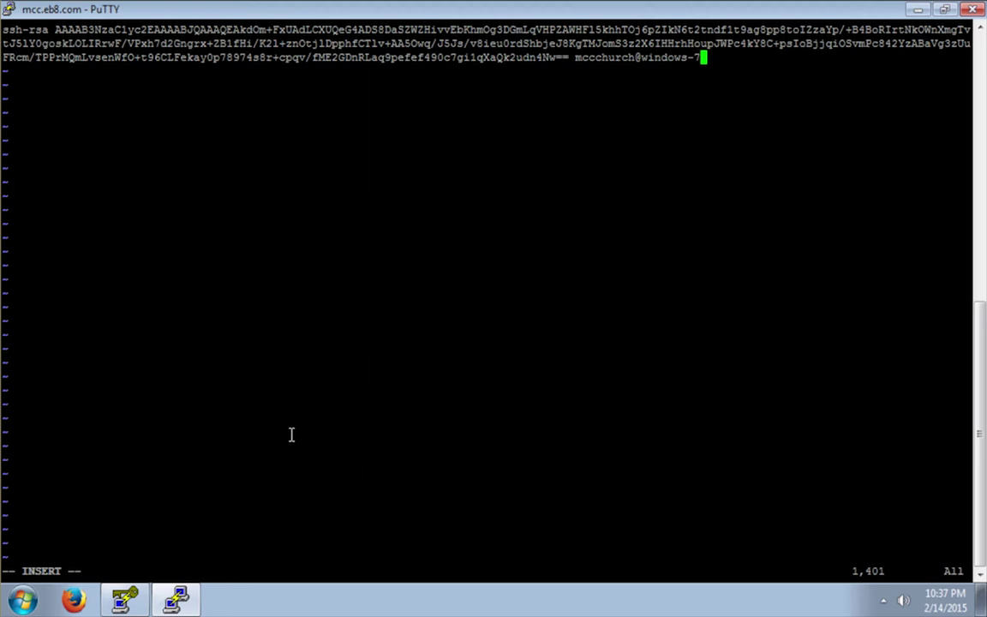
key("Escape")
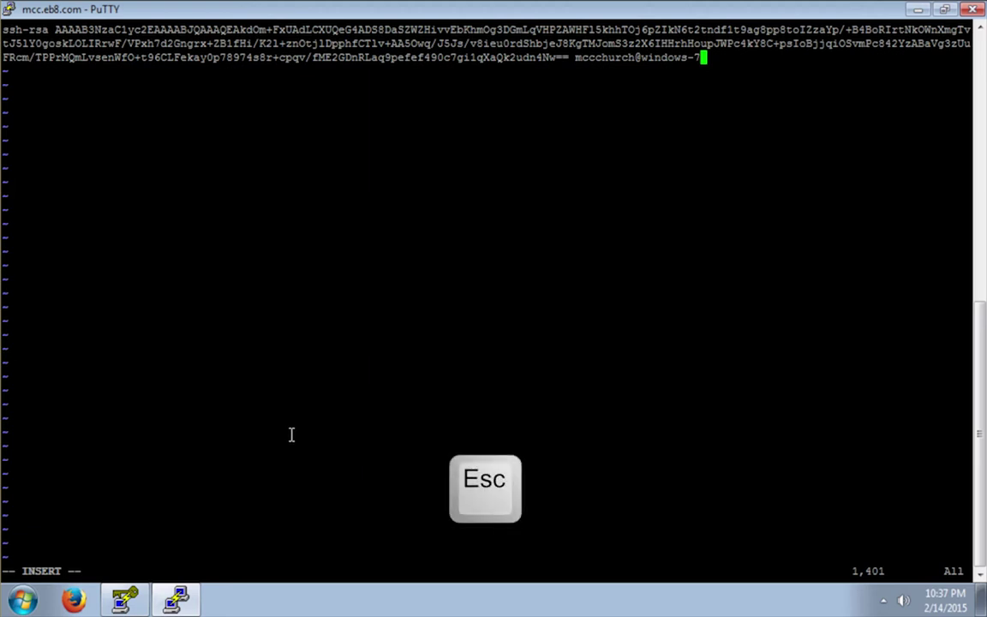
type(":wq")
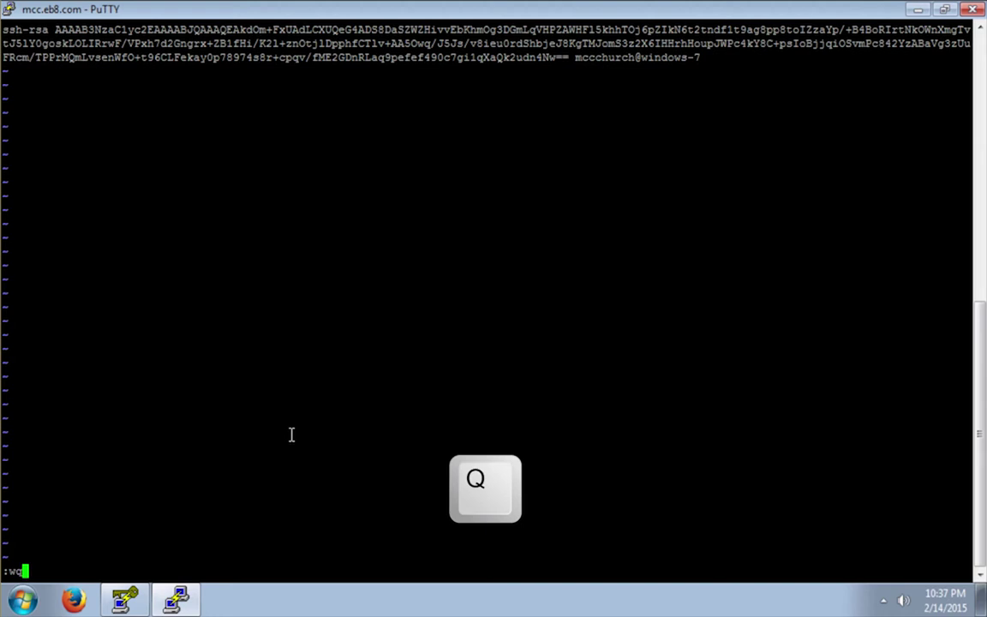
key("Return")
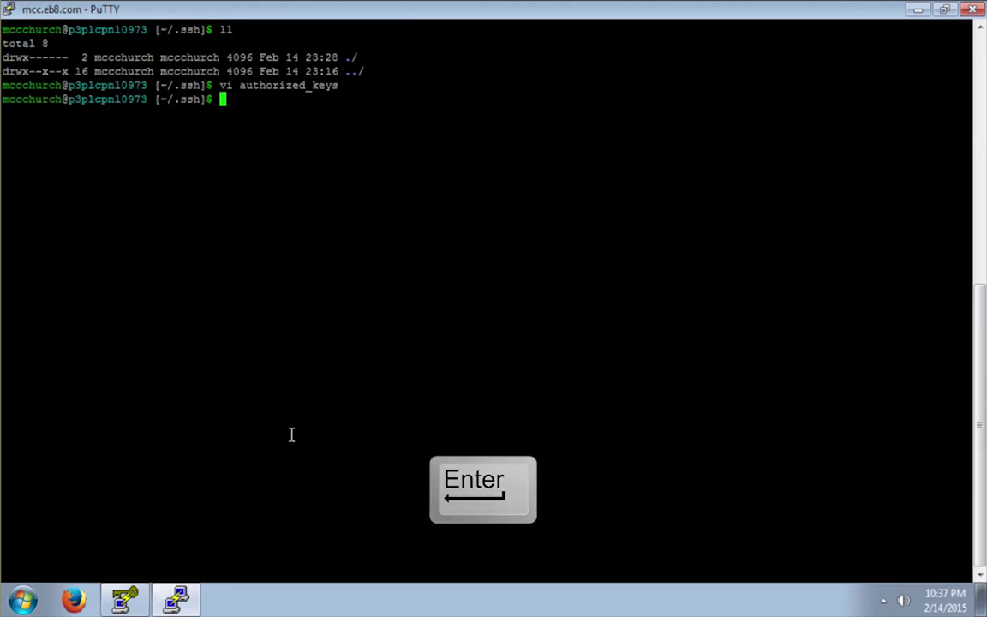
key("ctrl+l")
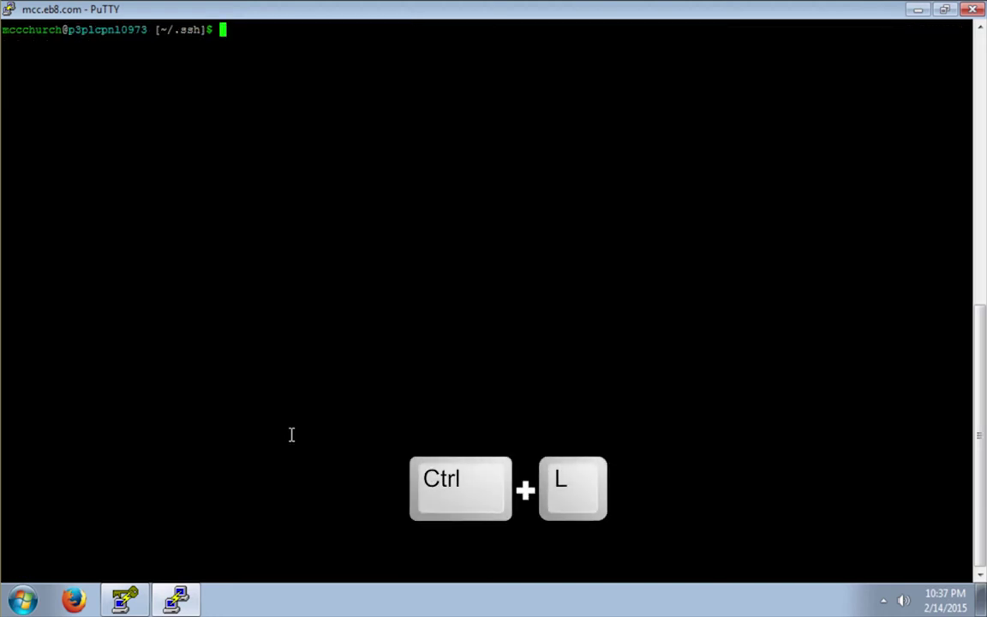
List ~/.ssh and run chmod 600 on authorized_keys
type("ll")
key("Return")
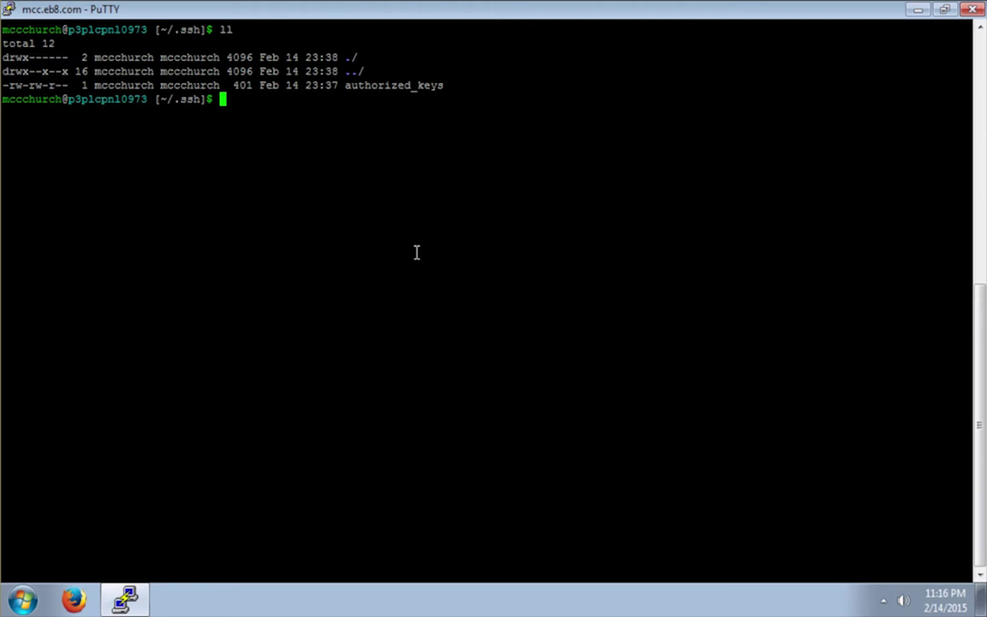
type("chmod 600 auth")
key("Tab")
key("Return")
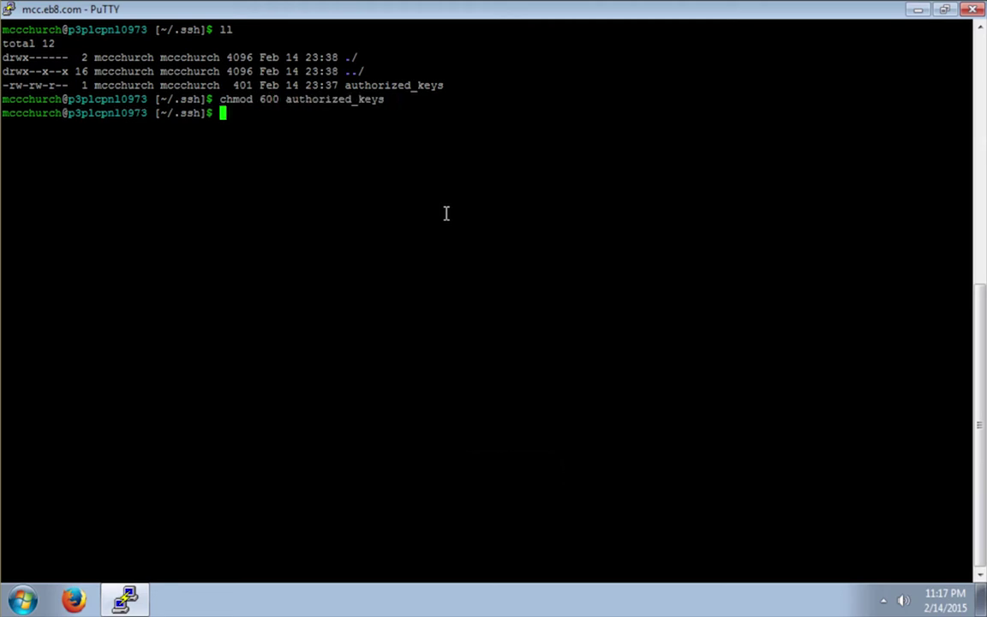
Re-list and highlight the old -rw-rw-r-- and new -rw------- permission lines
type("ll")
key("Return")
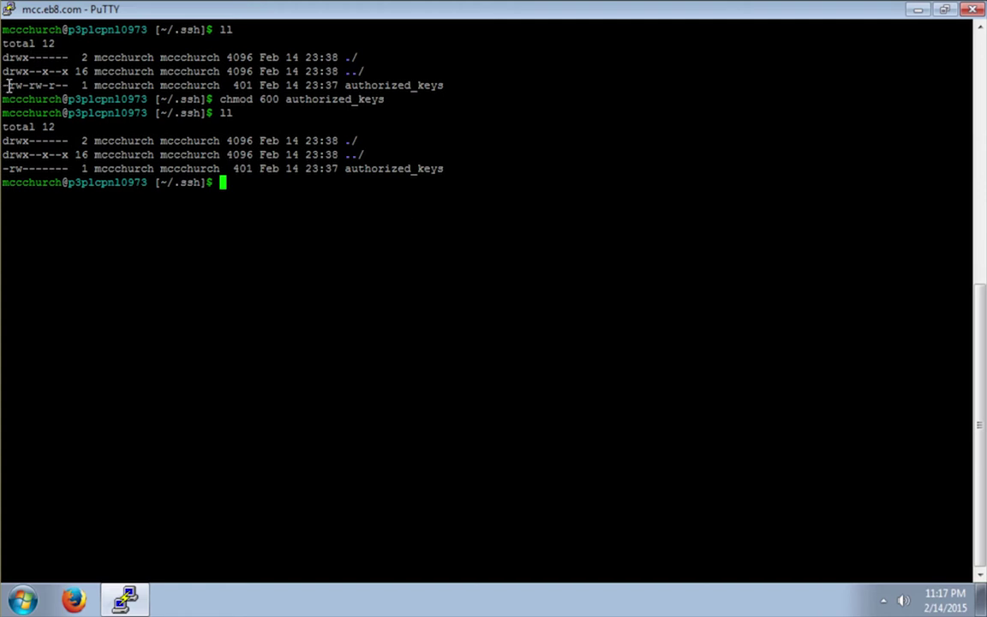
left_click_drag(8, 85, 442, 86)
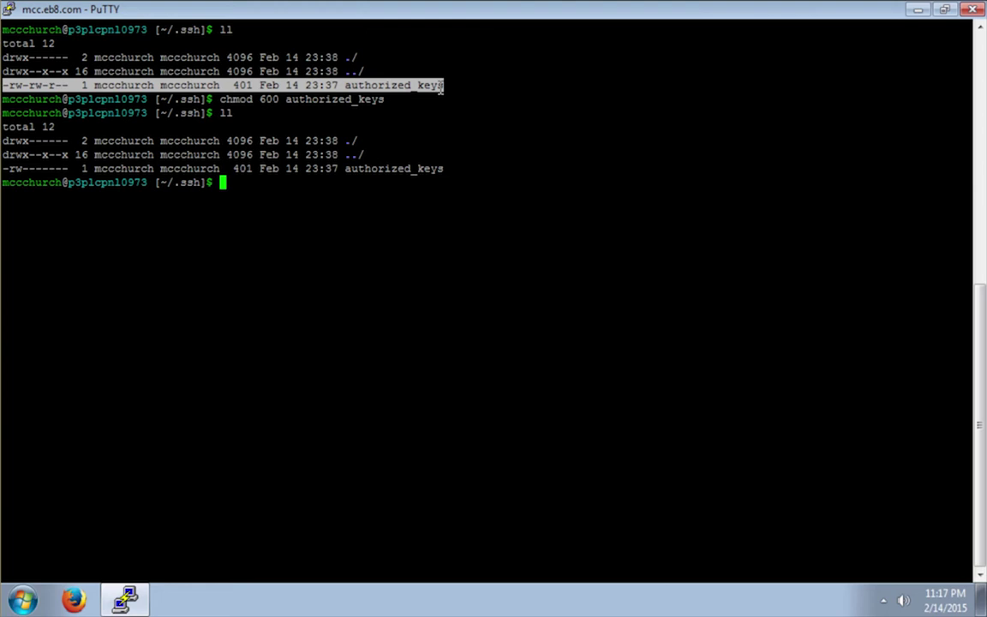
left_click_drag(4, 169, 442, 169)
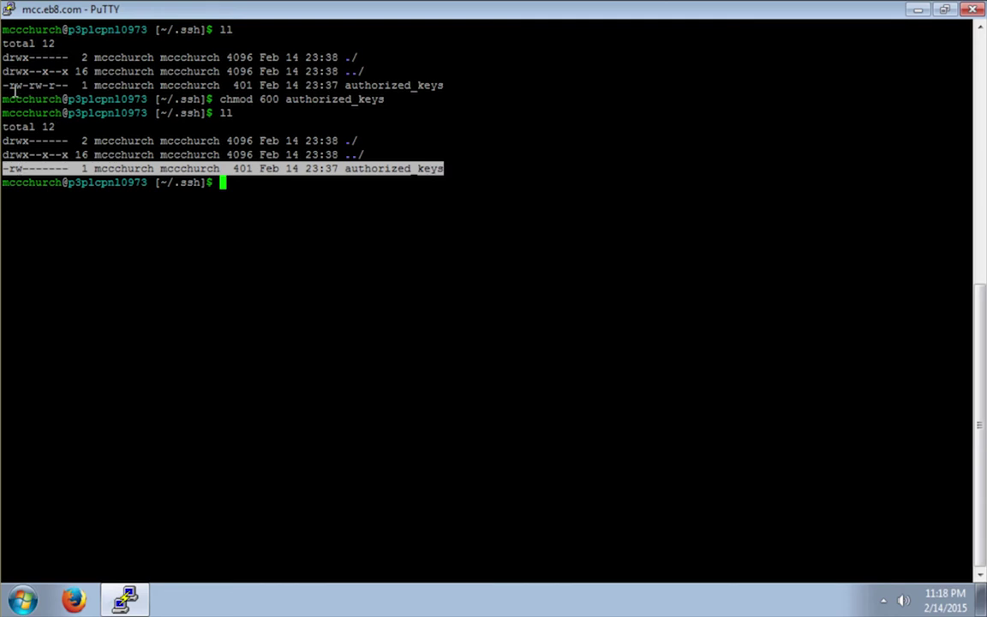
left_click(60, 87)
Move up to the home directory, clear the screen and list its contents
type("cd ..")
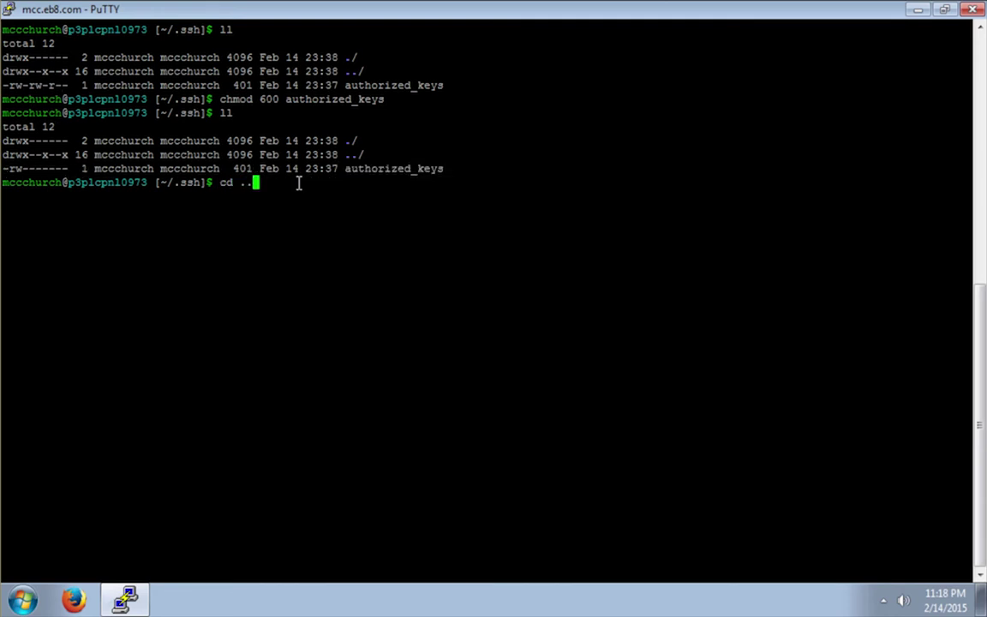
key("Return")
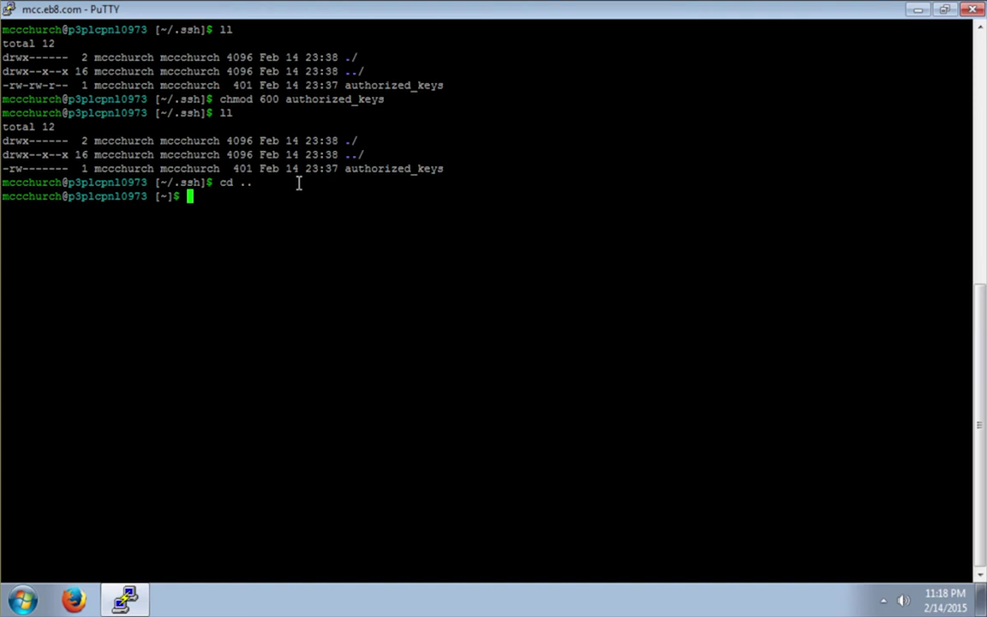
key("ctrl+l")
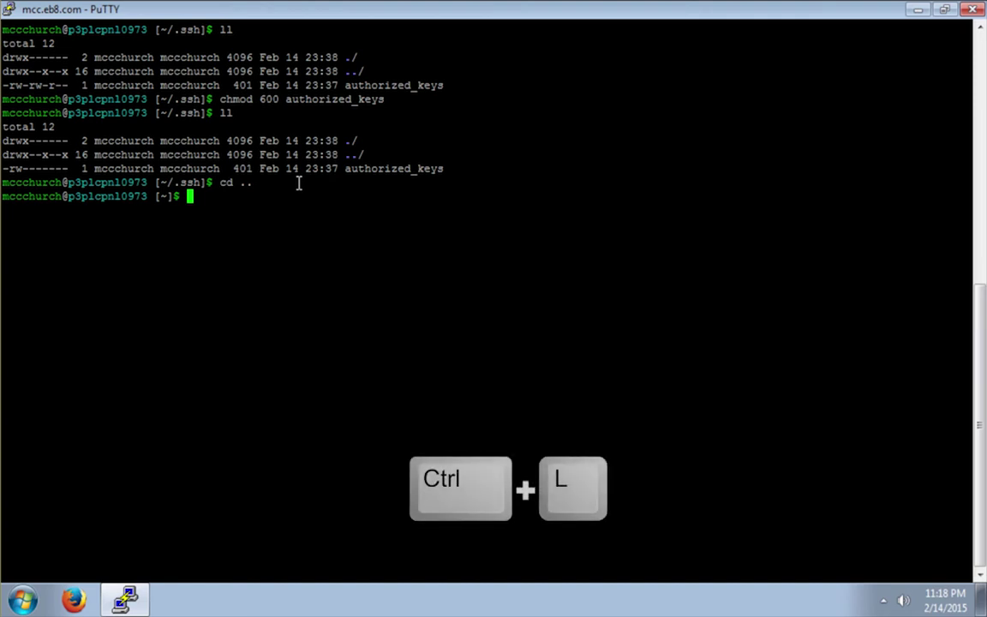
type("ll")
key("Return")
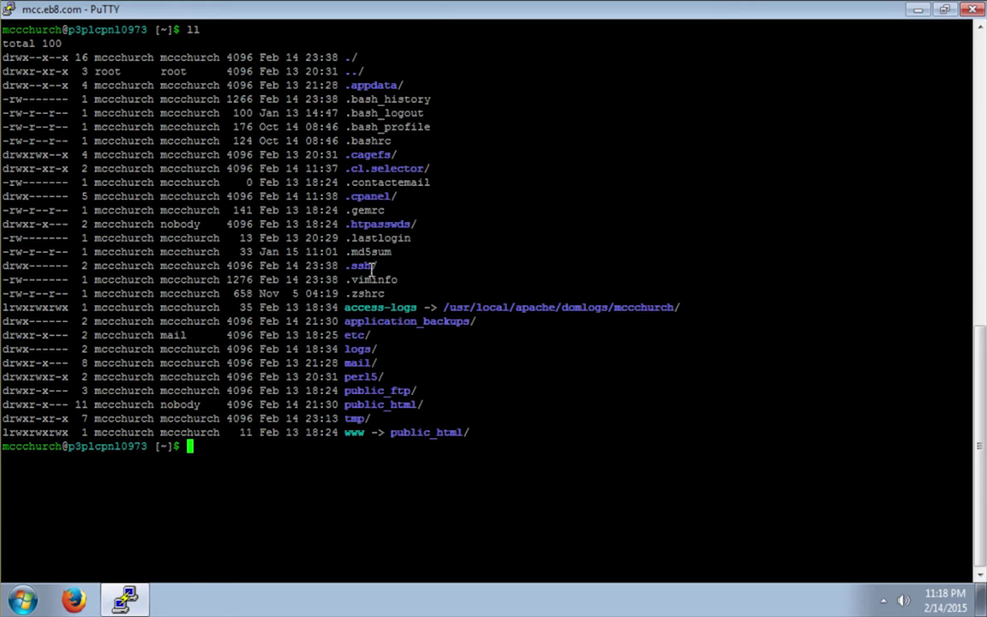
Highlight the .ssh drwx------ line, then clear the screen and type exit
left_click_drag(358, 266, 17, 271)
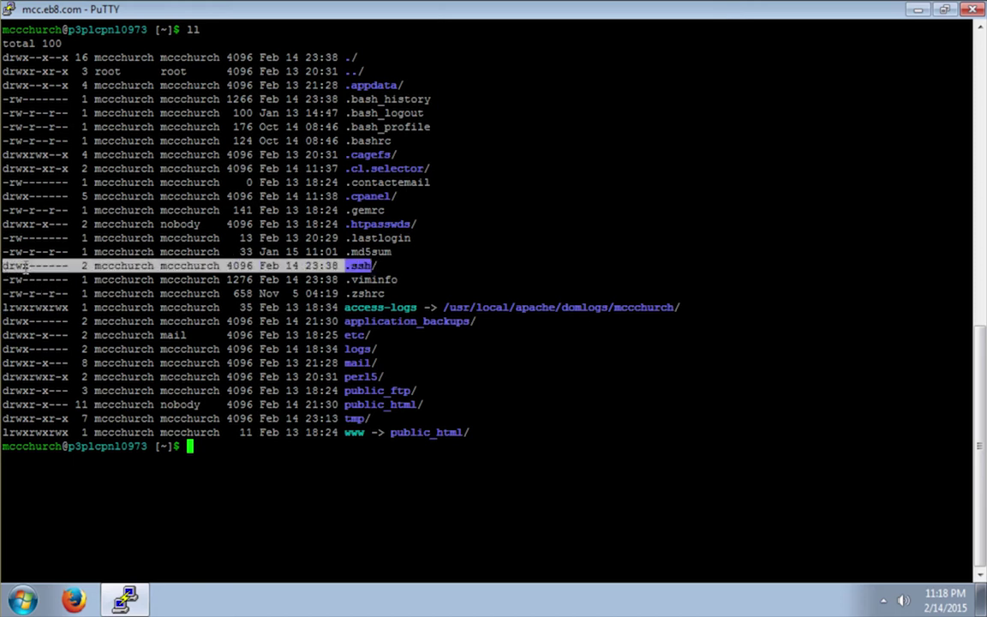
left_click(217, 449)
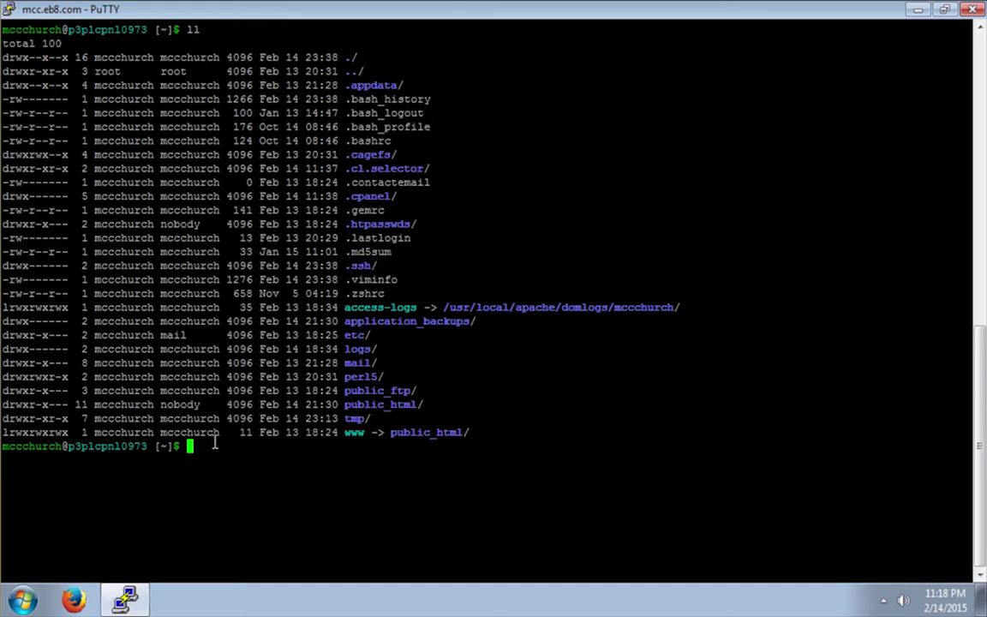
key("ctrl+l")
type("exit")
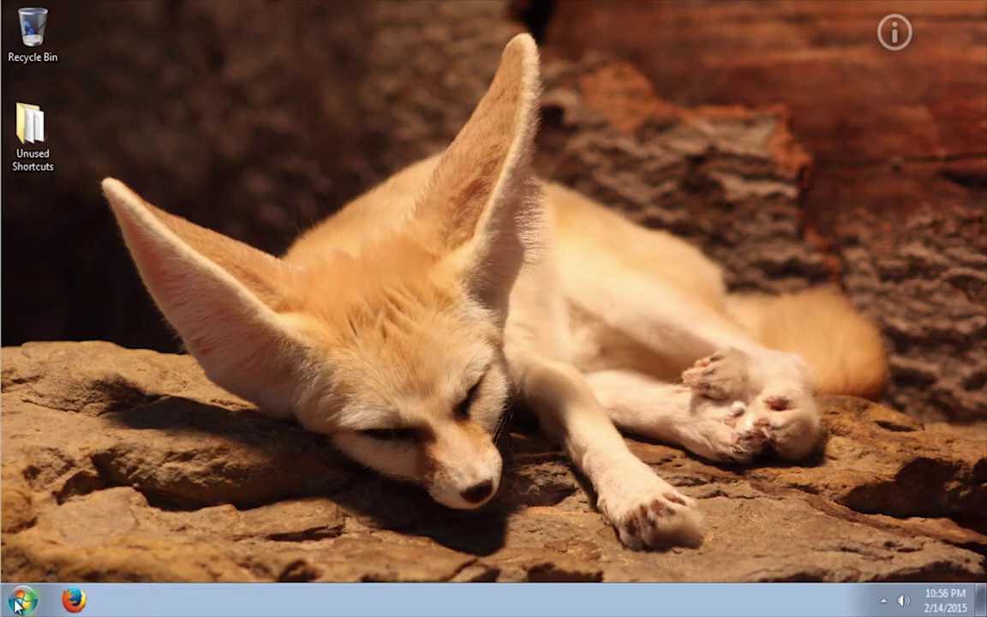
Open the Startup folder from the Start menu's program list
left_click(19, 602)
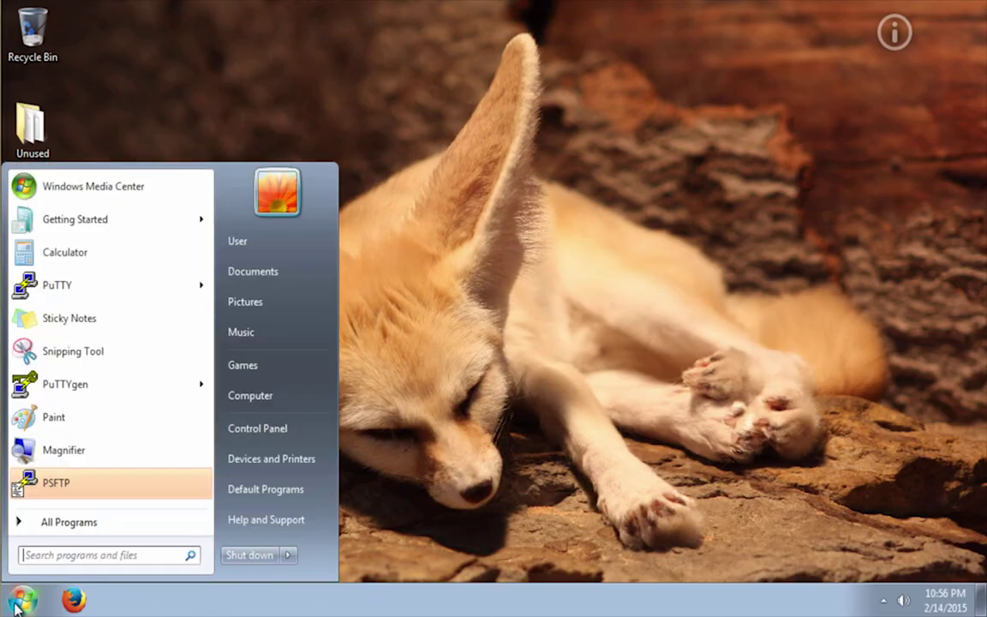
left_click(60, 524)
right_click(47, 494)
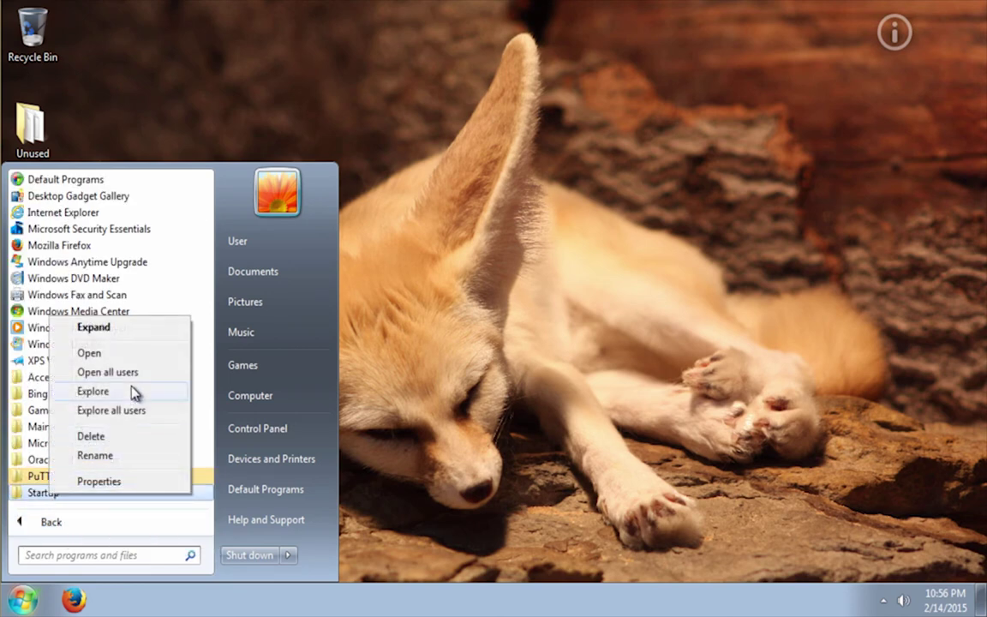
left_click(97, 352)
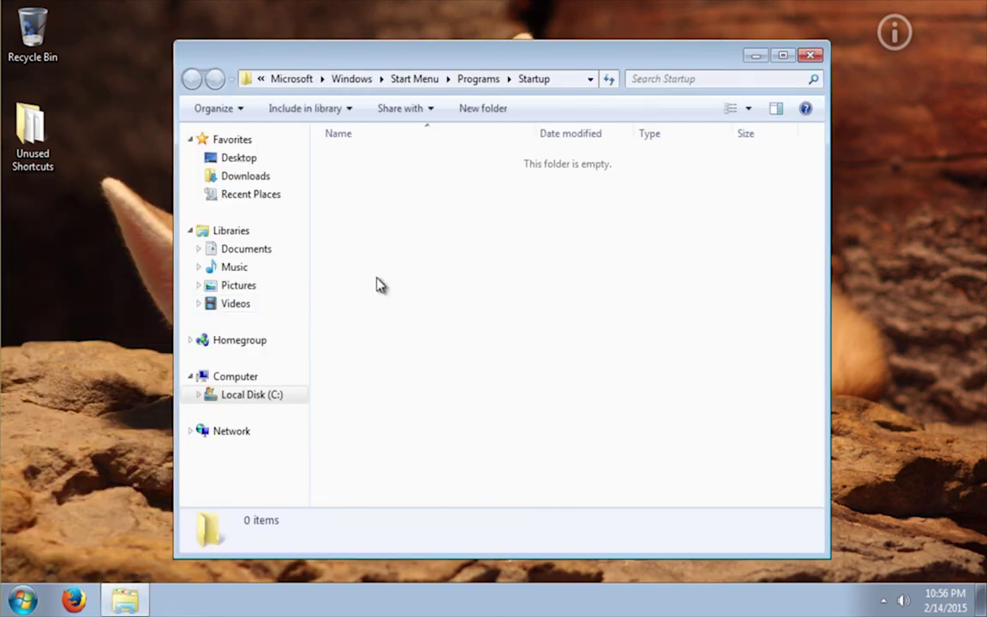
Start a new shortcut in Startup and browse for its target
right_click(403, 223)
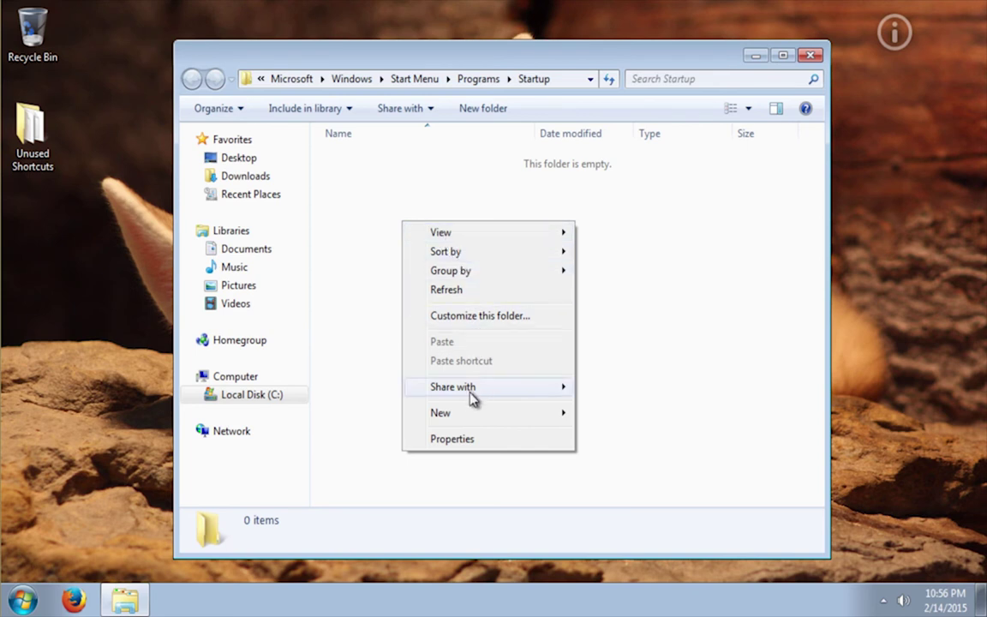
mouse_move(471, 419)
left_click(633, 432)
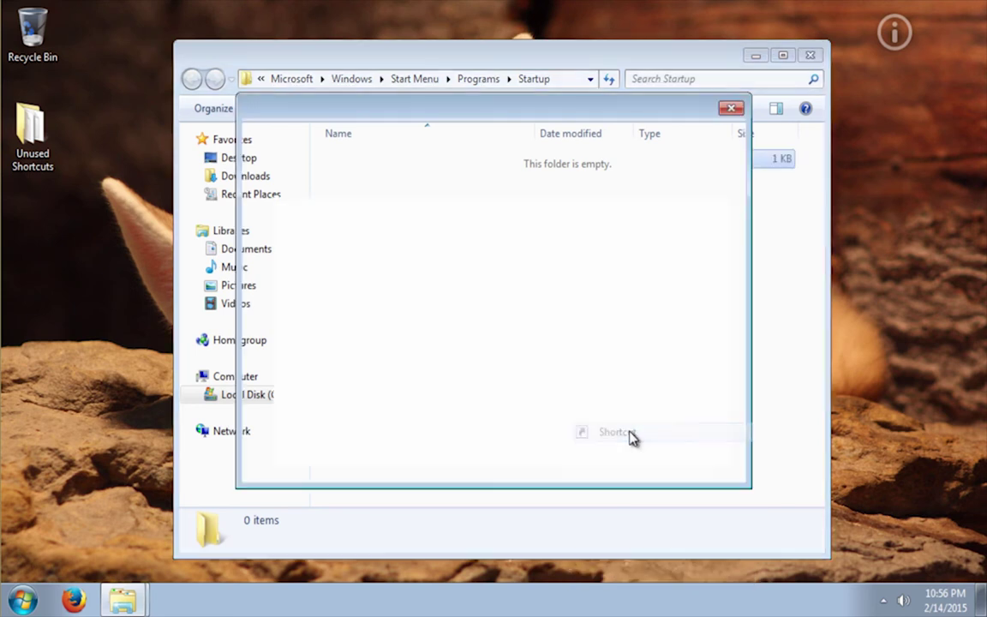
left_click(651, 290)
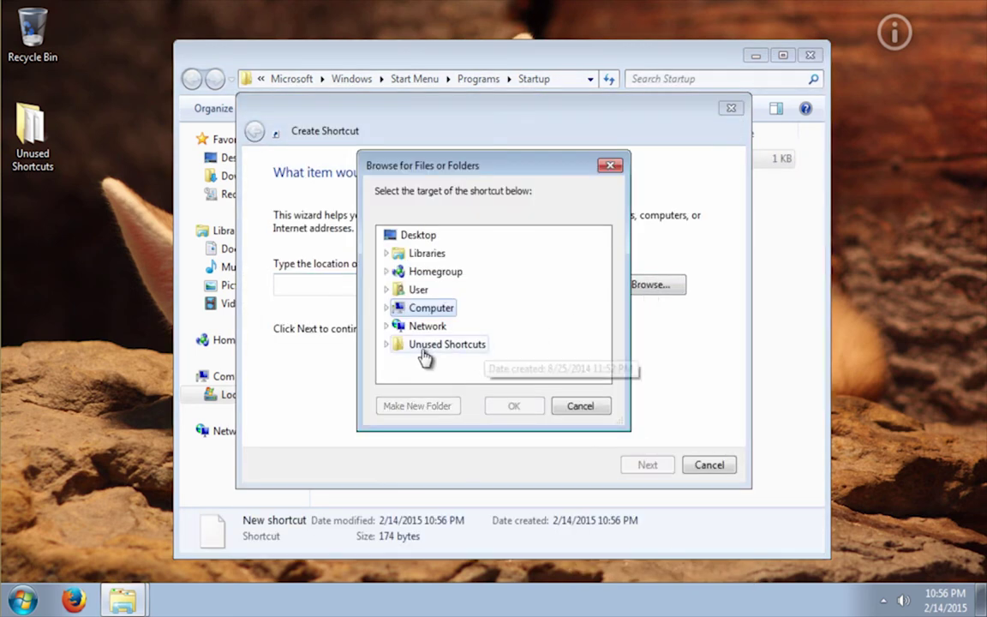
Choose C:\Users\User\Key Files\id_rsa.ppk as the shortcut target
left_click(386, 308)
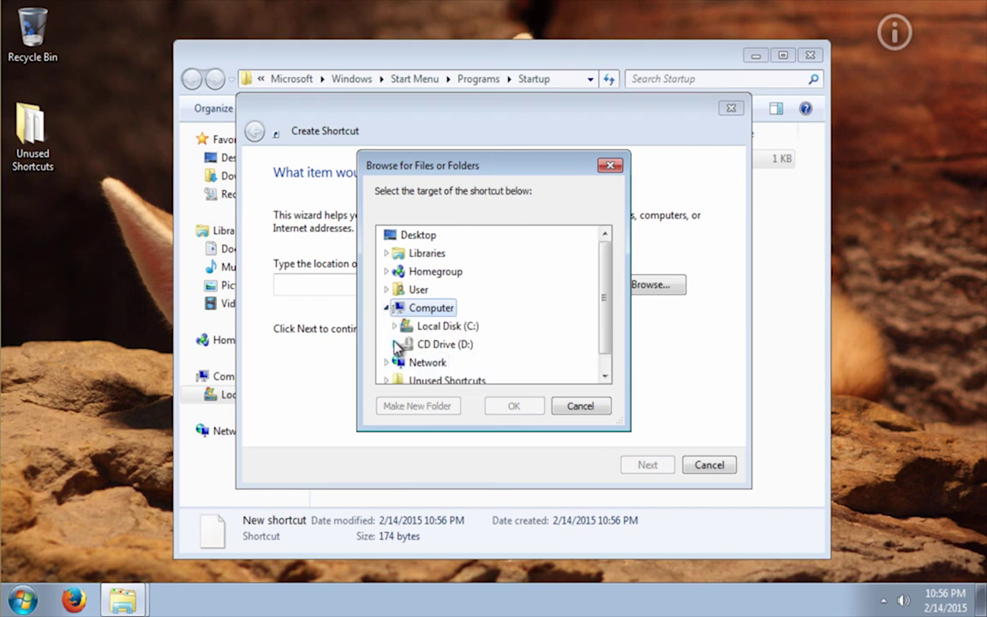
left_click(394, 326)
left_click(402, 344)
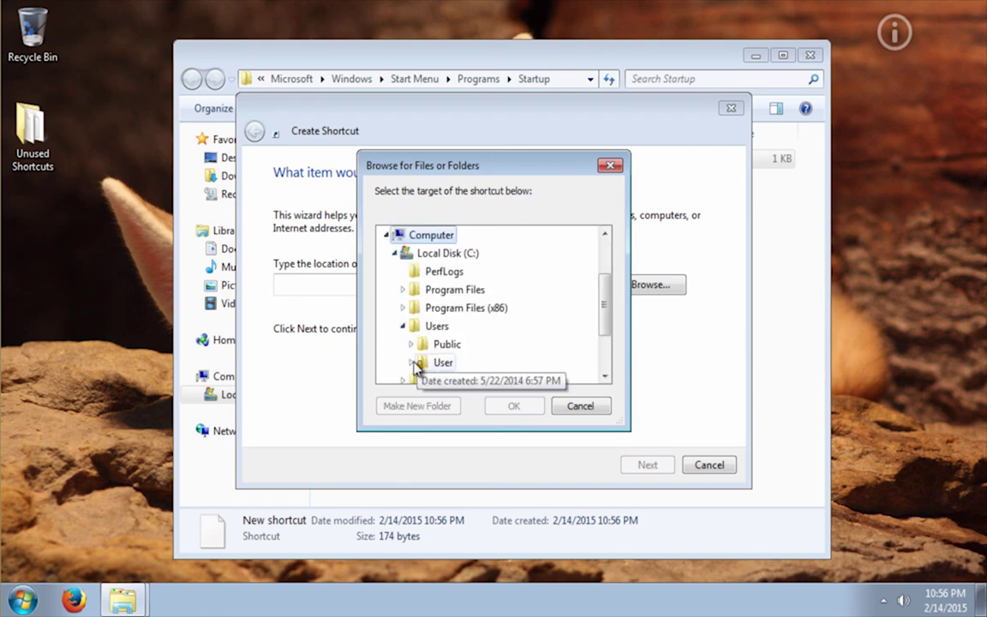
left_click(418, 362)
left_click(471, 327)
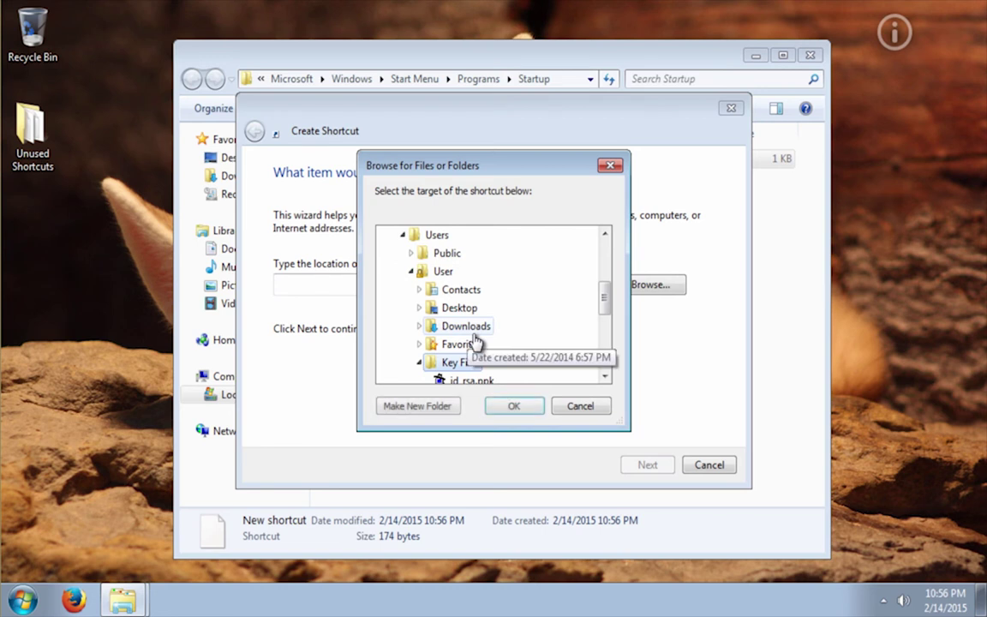
scroll(533, 336, "down", 1)
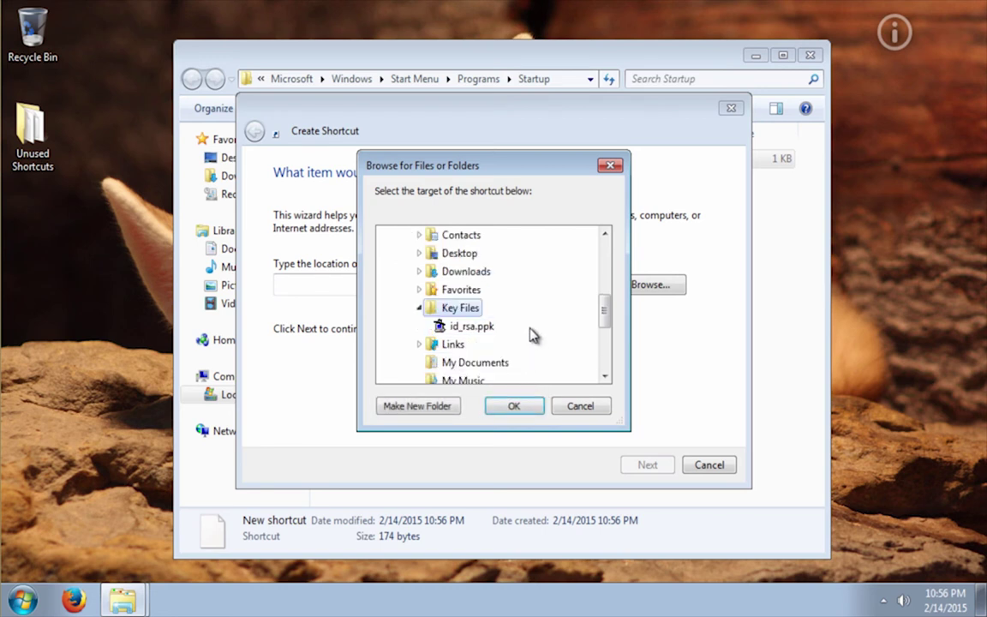
left_click(477, 326)
left_click(514, 406)
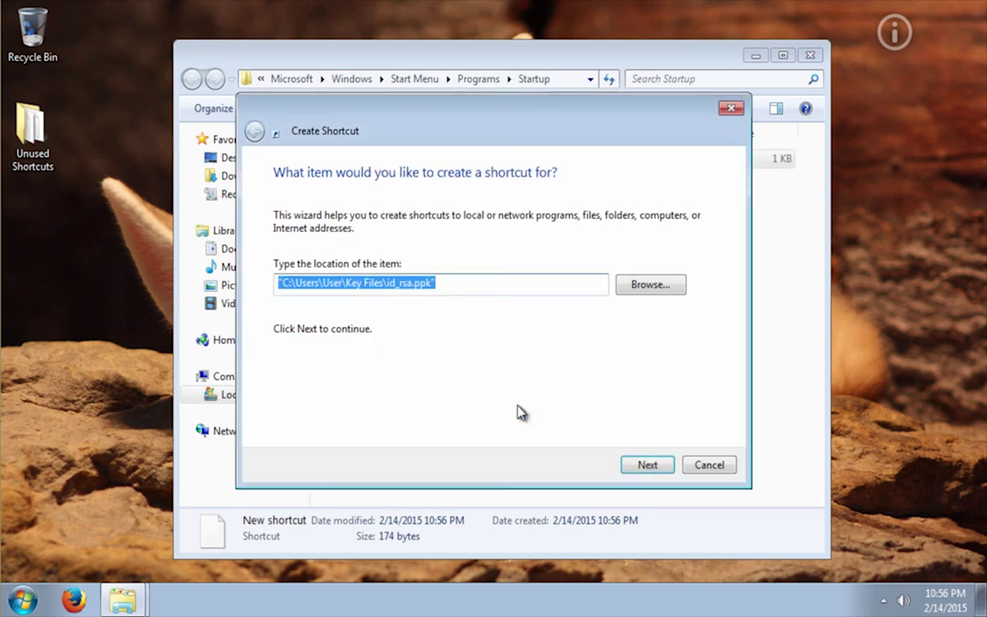
Name the shortcut Pageant and finish the wizard
left_click(648, 474)
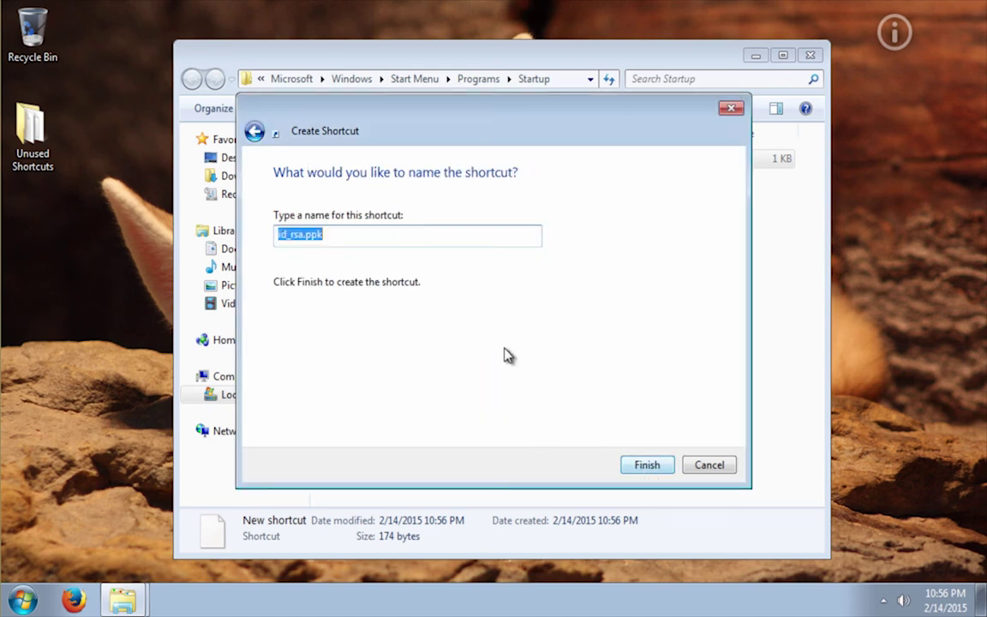
type("Pageant")
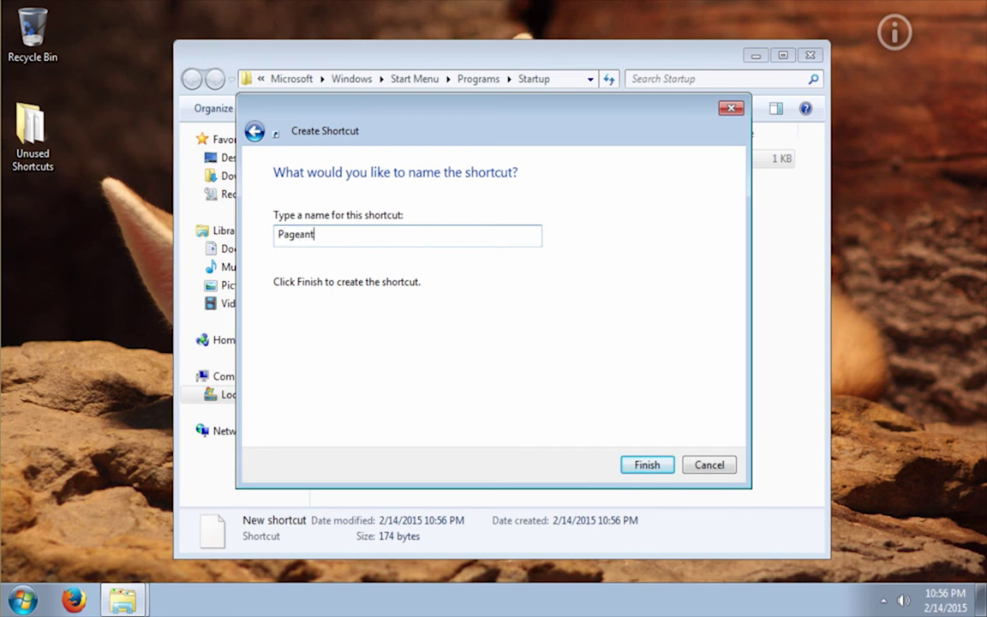
left_click(653, 466)
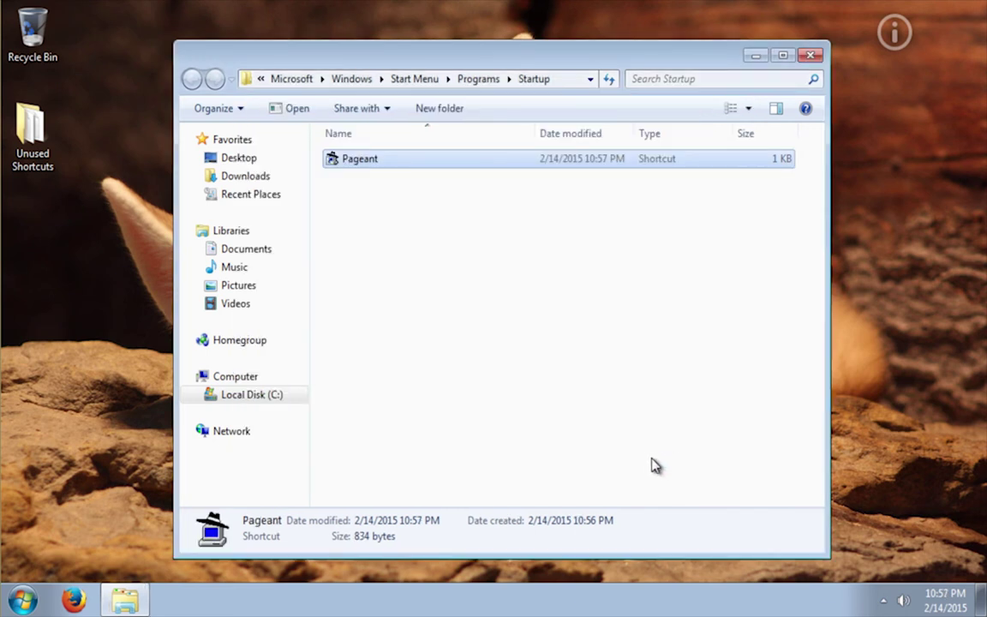
Run the Pageant shortcut, verify the 2048-bit ssh-rsa key is loaded, then close Explorer
double_click(375, 163)
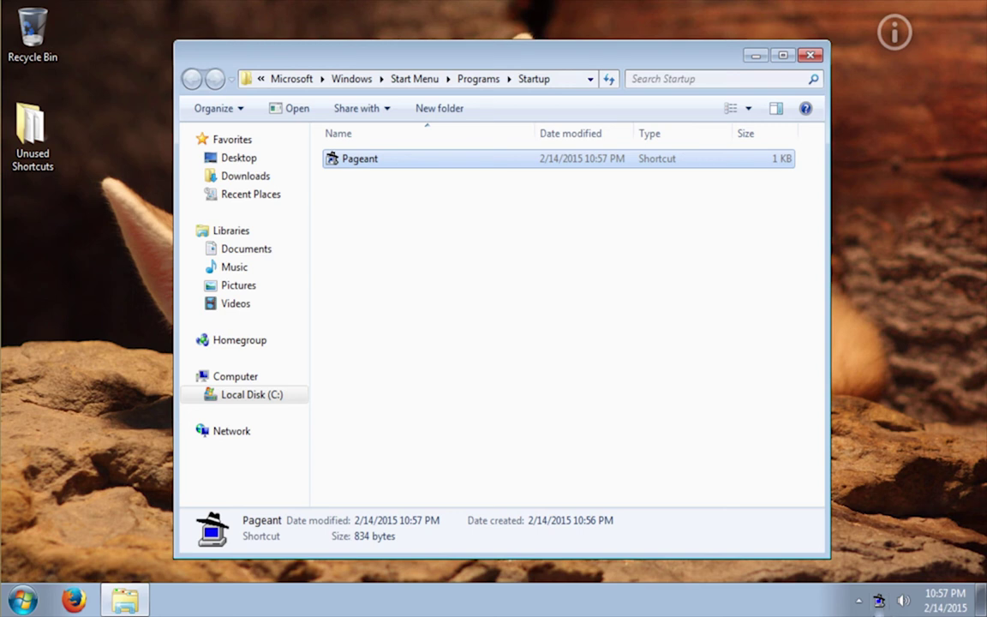
left_click(860, 600)
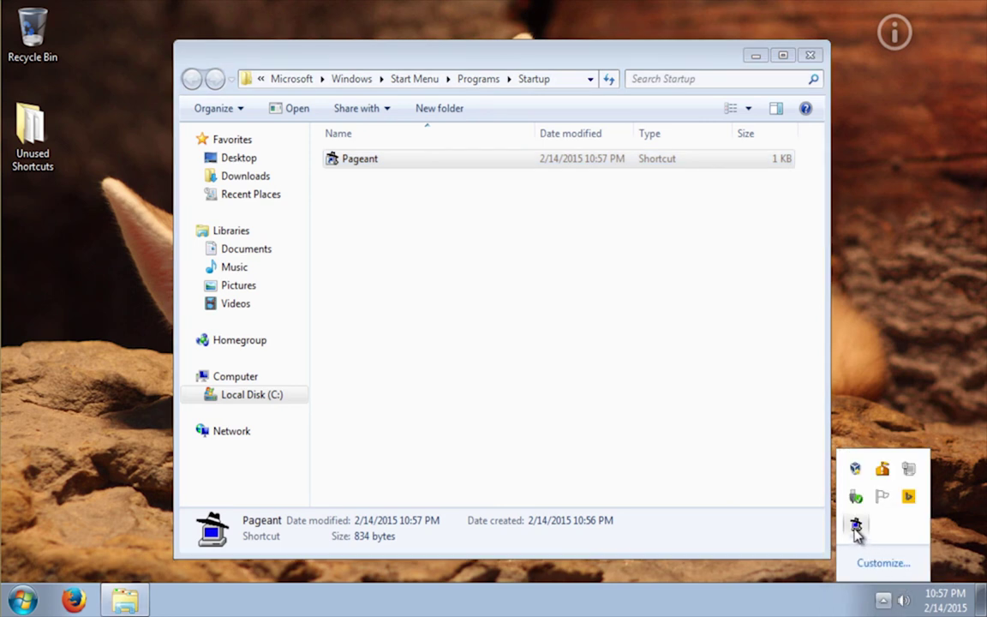
double_click(856, 525)
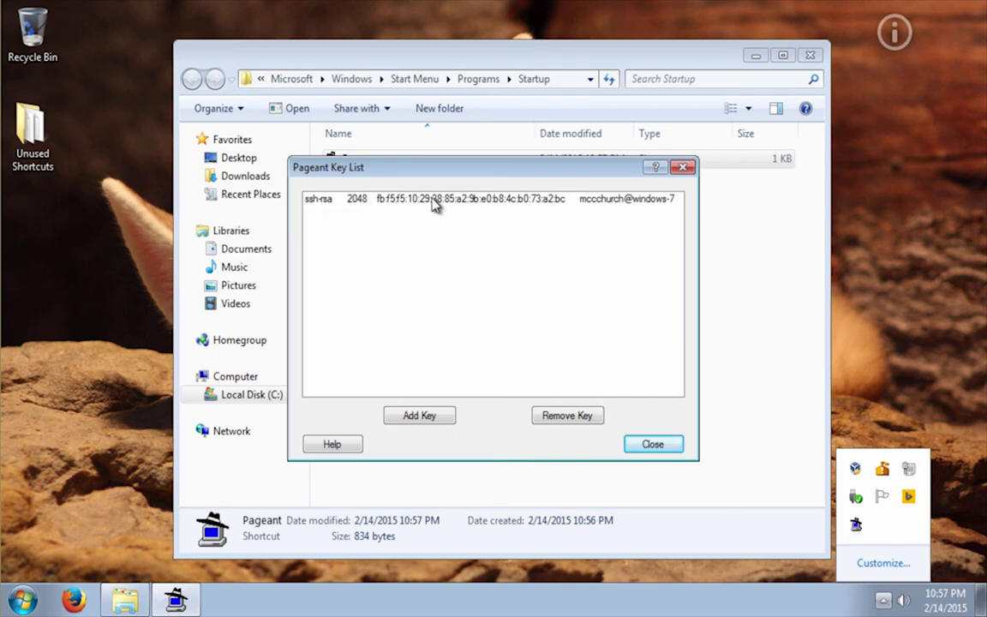
left_click(673, 445)
left_click(883, 600)
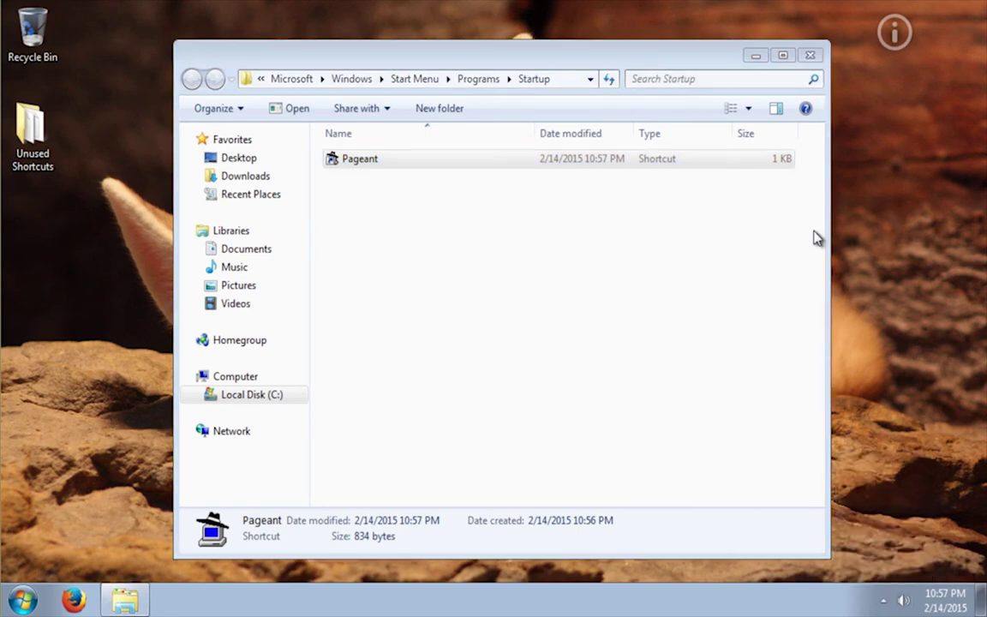
left_click(810, 55)
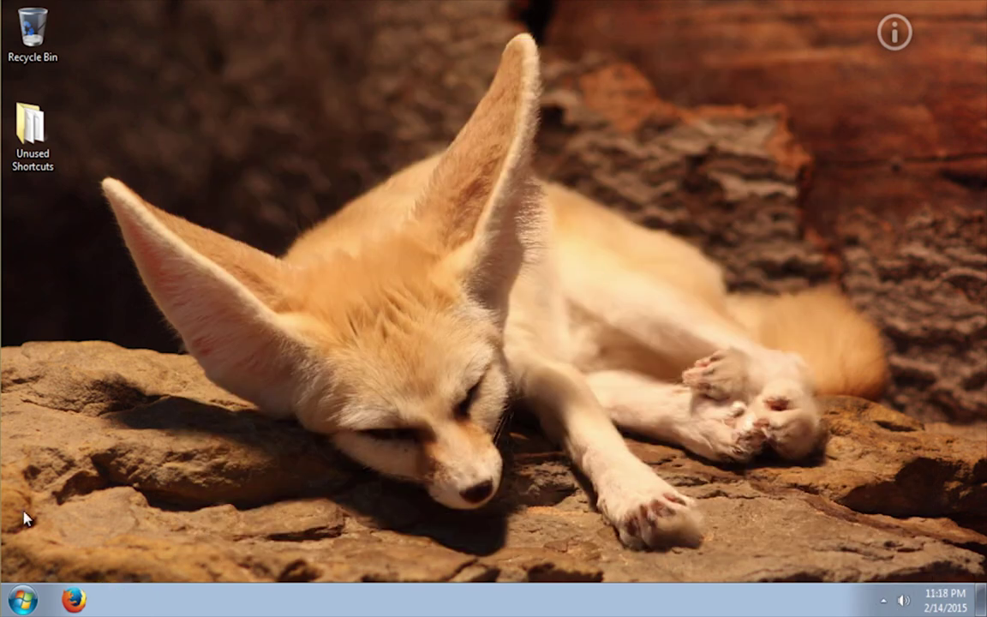
Launch PuTTY, open the saved MCC session maximized, and confirm its public-key authentication line
left_click(22, 600)
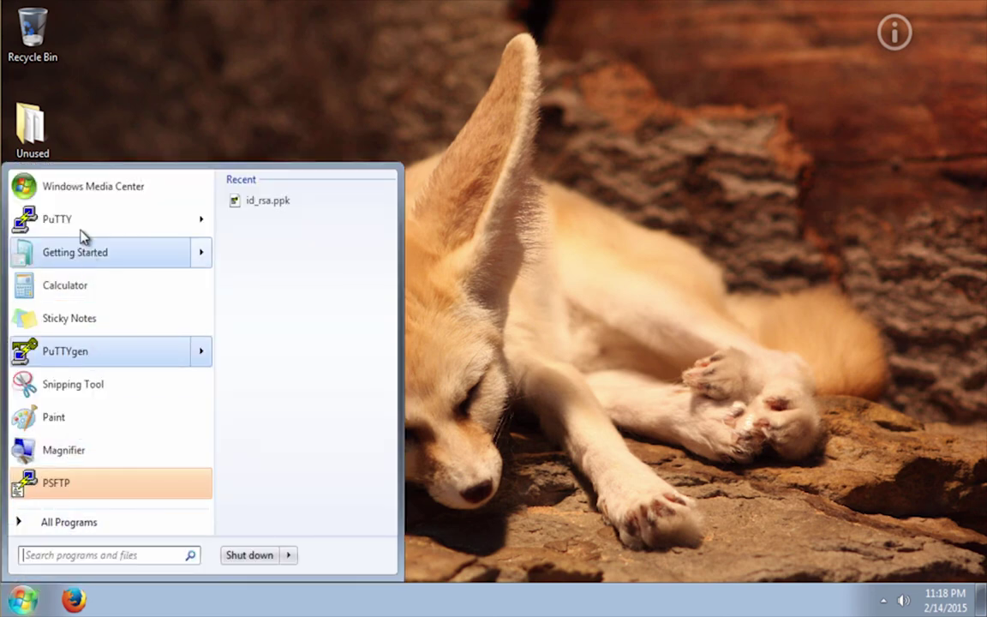
left_click(81, 228)
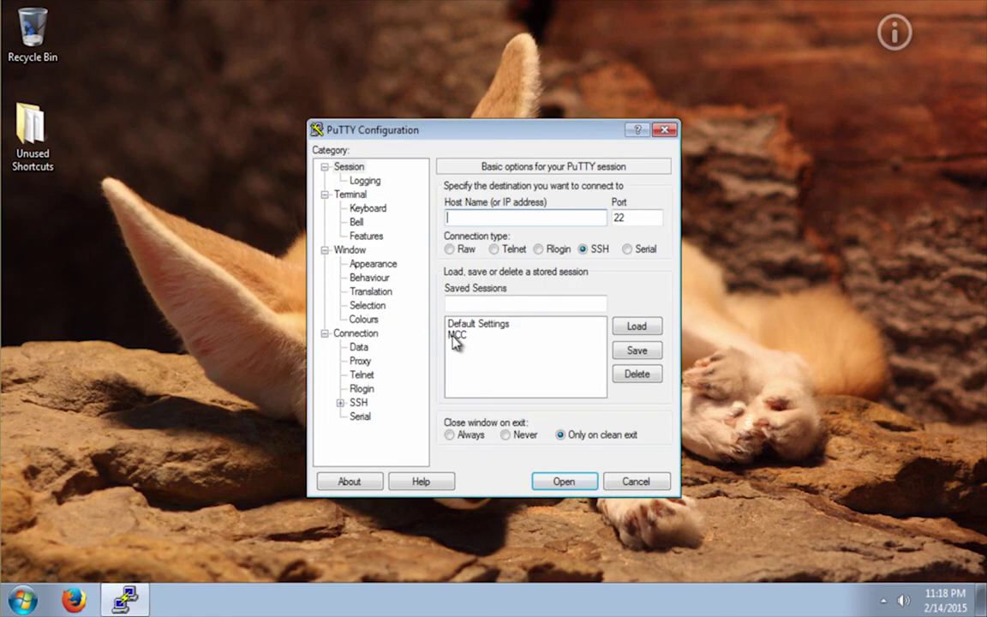
double_click(455, 337)
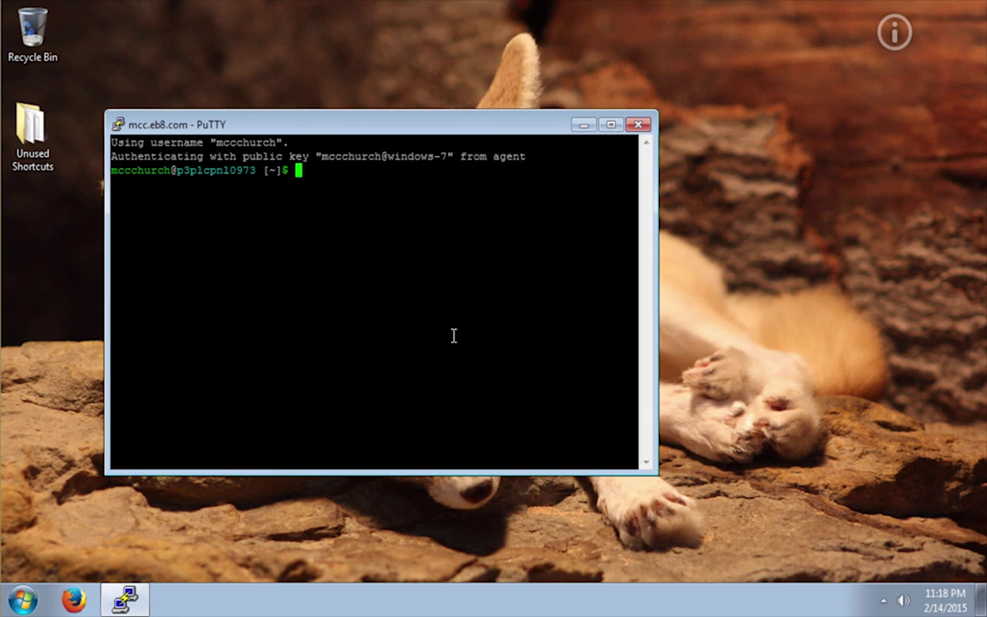
double_click(357, 130)
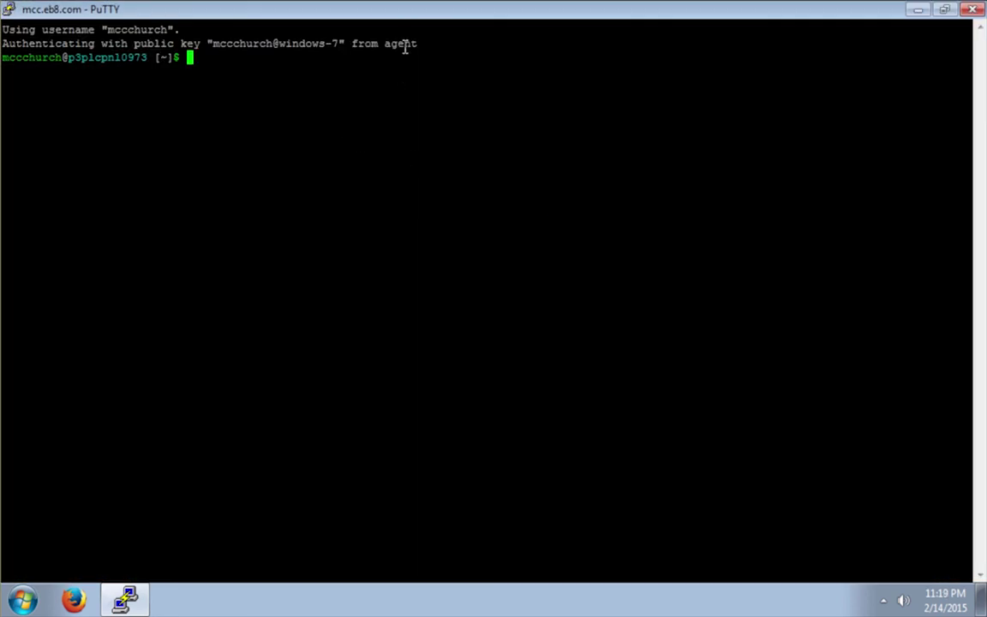
left_click_drag(420, 42, 3, 43)
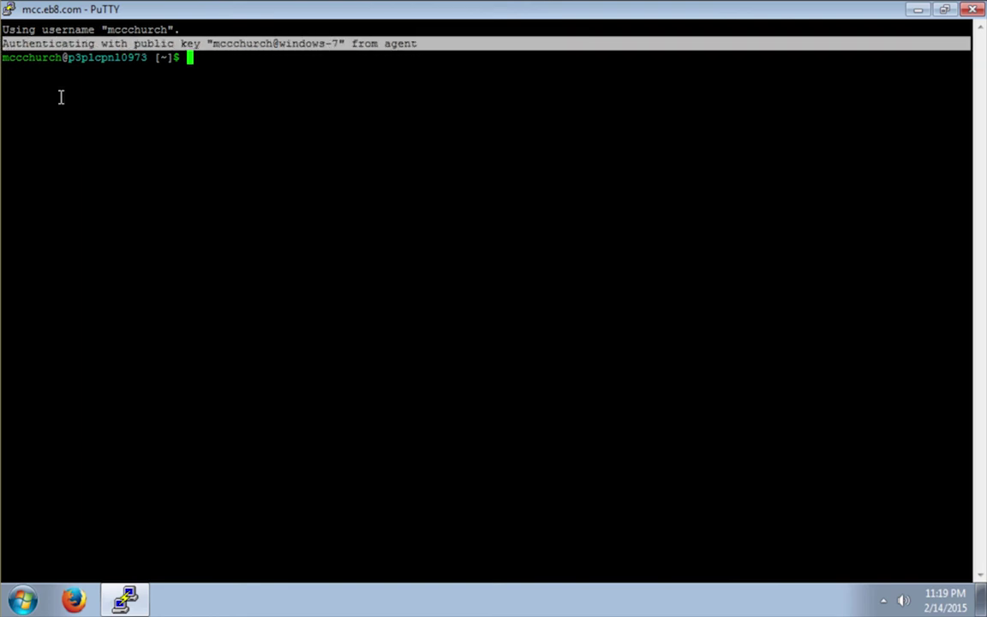
left_click(241, 67)
List the home directory with ll, then exit the shell to close PuTTY
type("ll")
key("Return")
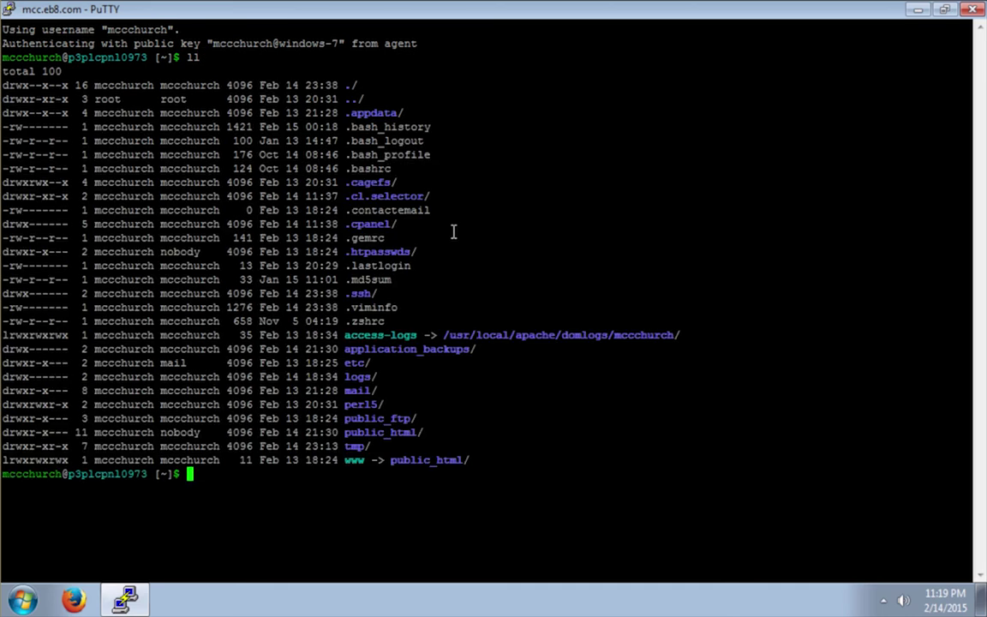
type("exit")
key("Return")
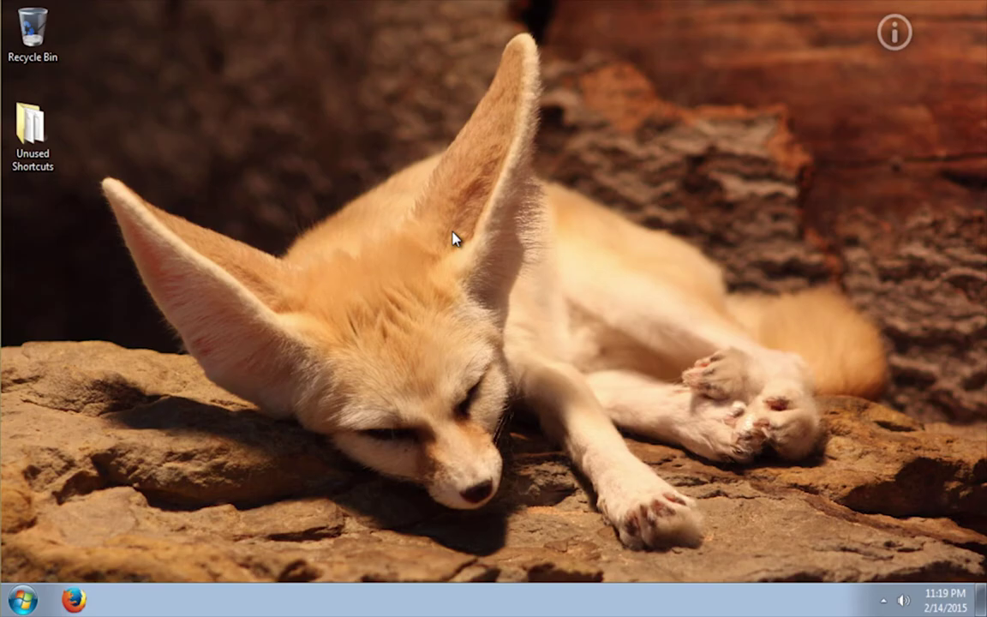